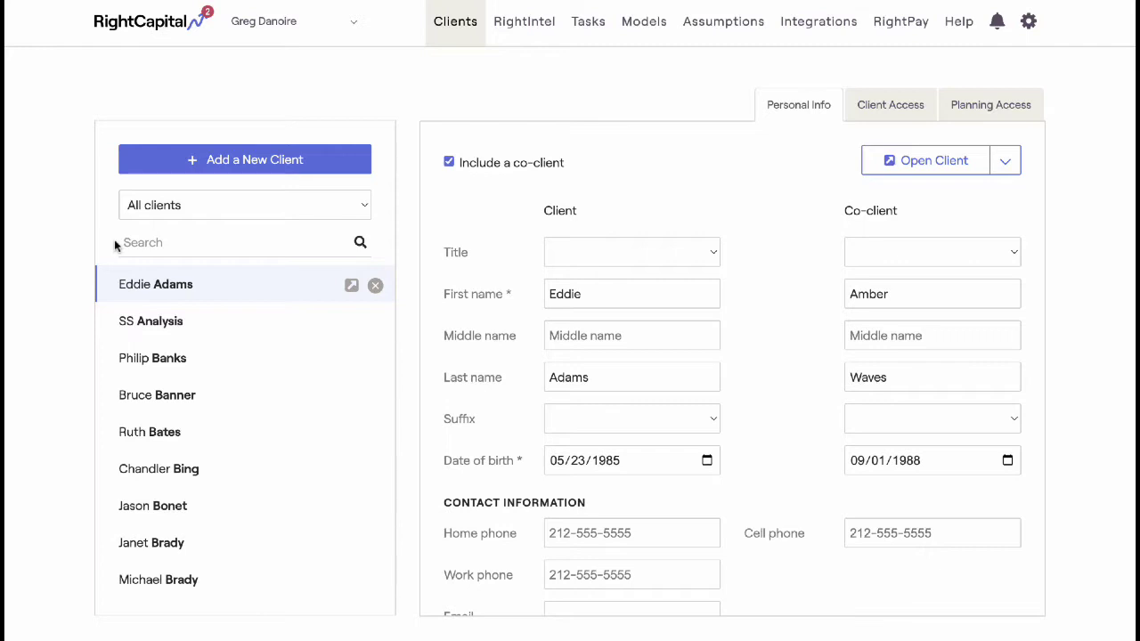
- Search clients for 'Geor', view the second match's personal info, and open their dashboard
{"action": "left_click", "coordinate": [125, 242]}
{"action": "type", "text": "Geor"}
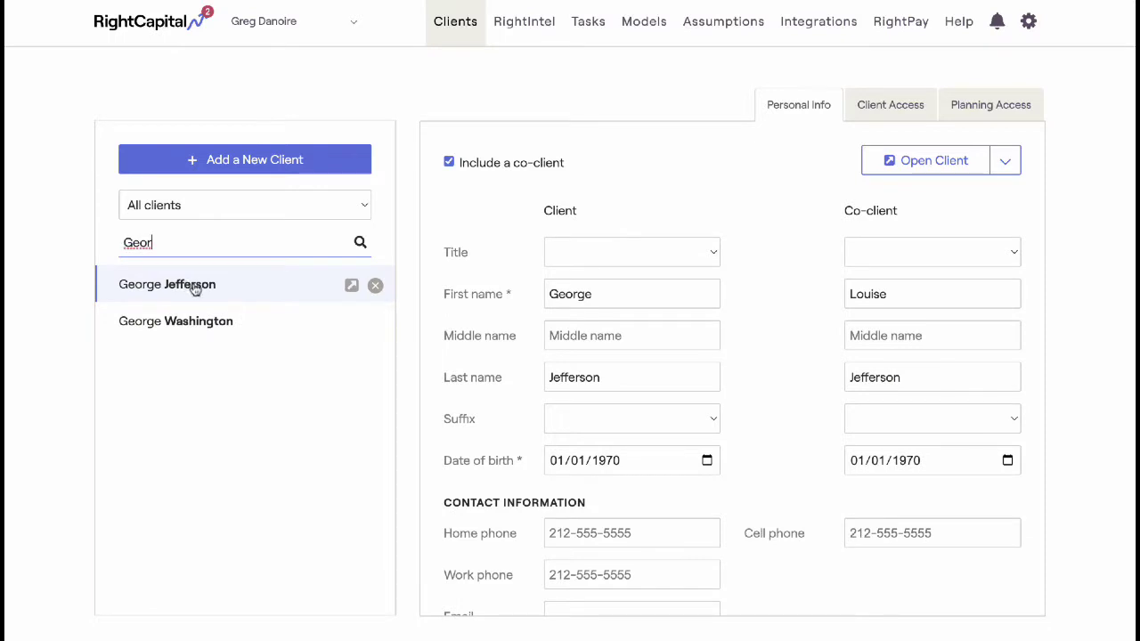
{"action": "left_click", "coordinate": [251, 320]}
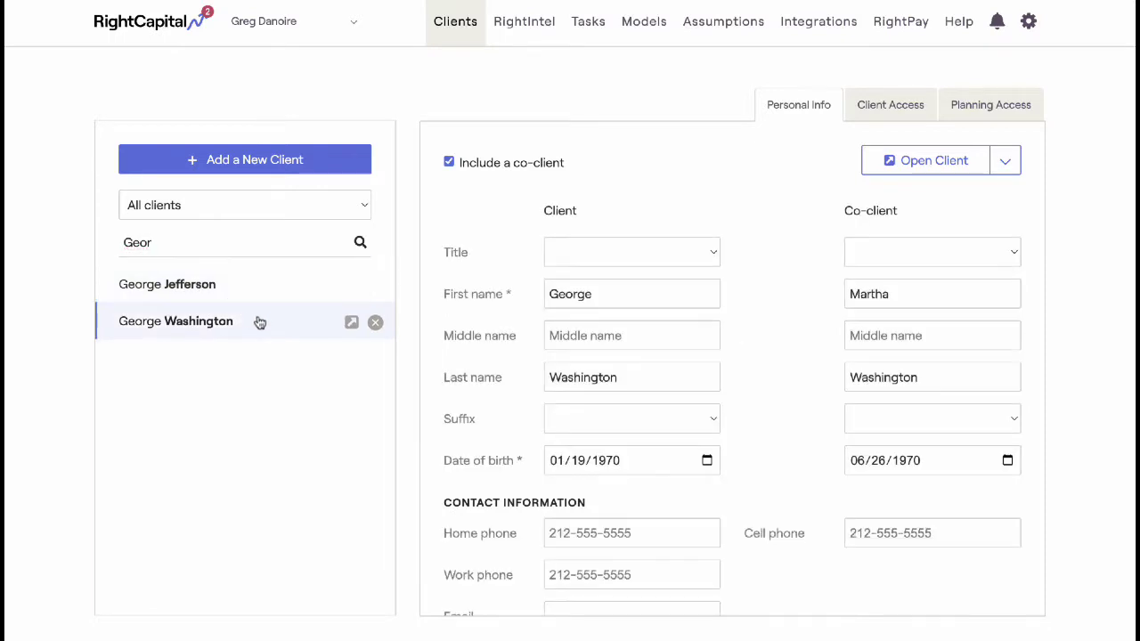
{"action": "left_click", "coordinate": [353, 326]}
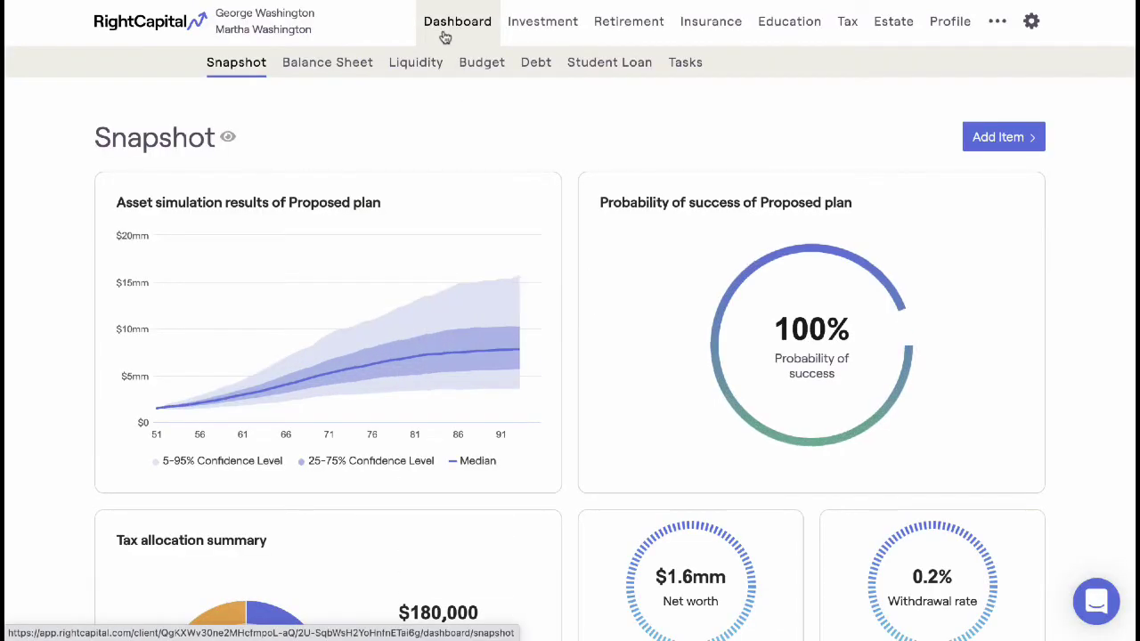
- Show the Balance Sheet's $1,595,357 net worth chart and read each bar's value
{"action": "left_click", "coordinate": [325, 80]}
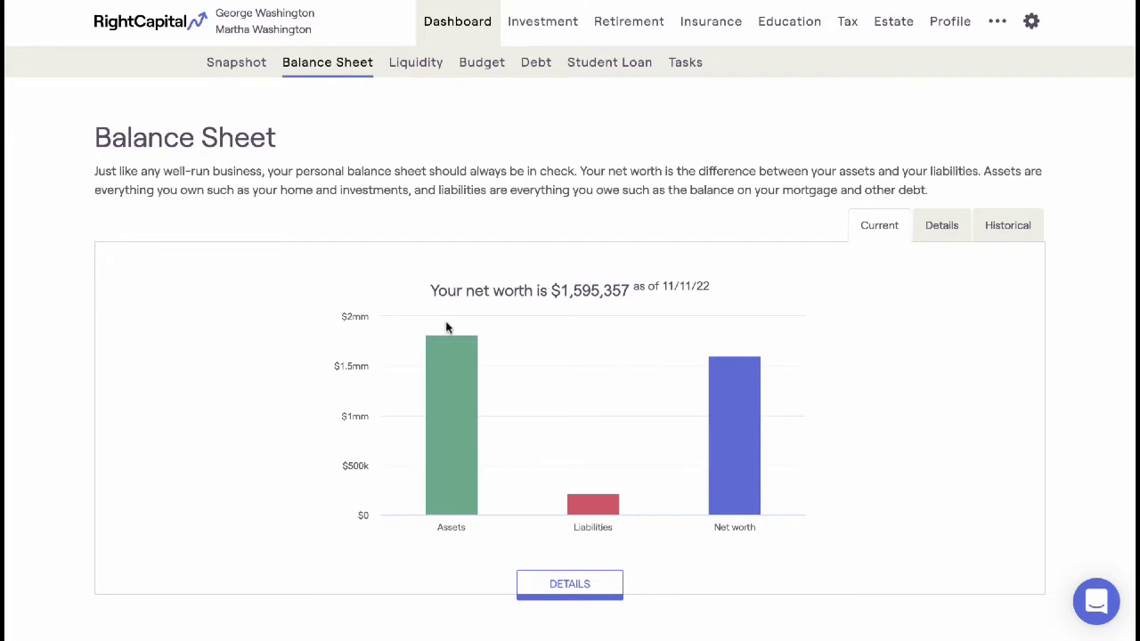
{"action": "mouse_move", "coordinate": [461, 356]}
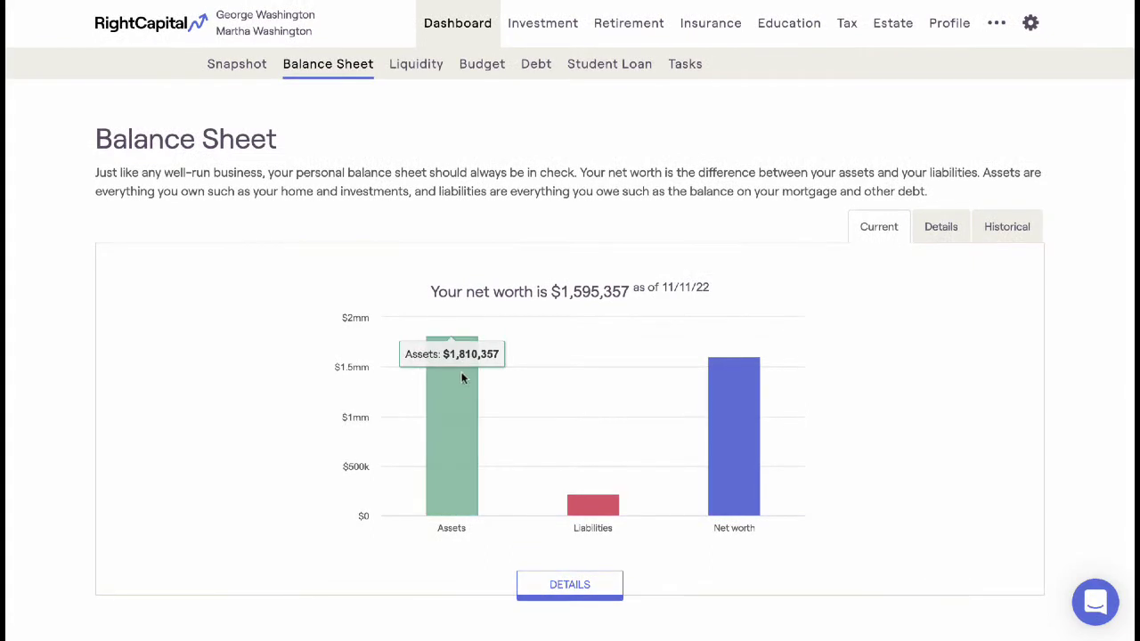
{"action": "mouse_move", "coordinate": [588, 510]}
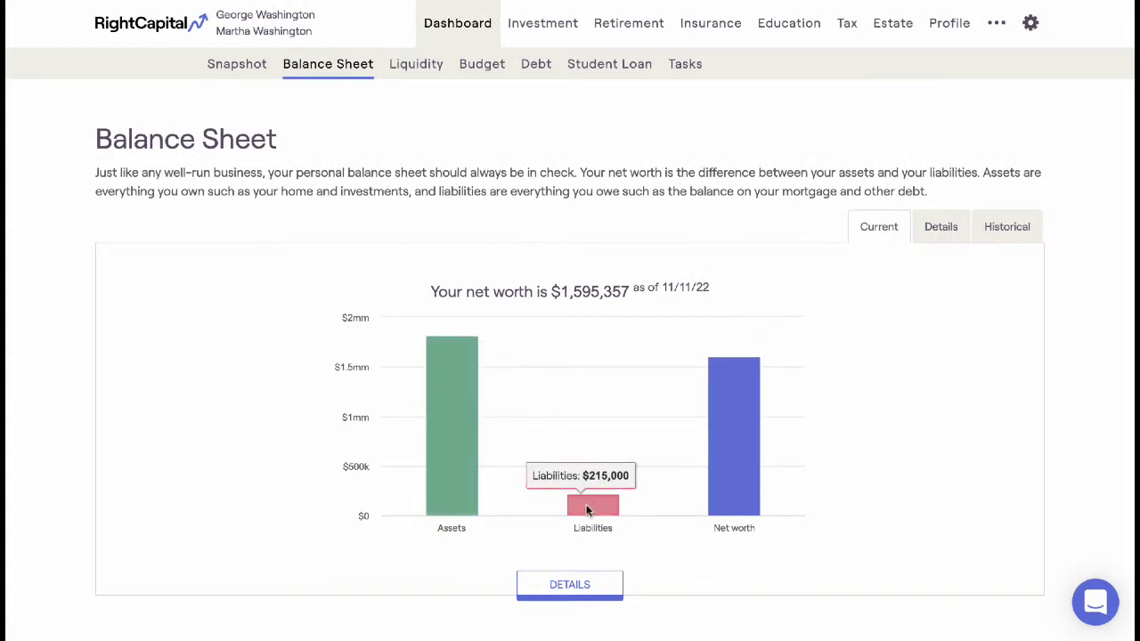
{"action": "mouse_move", "coordinate": [730, 457]}
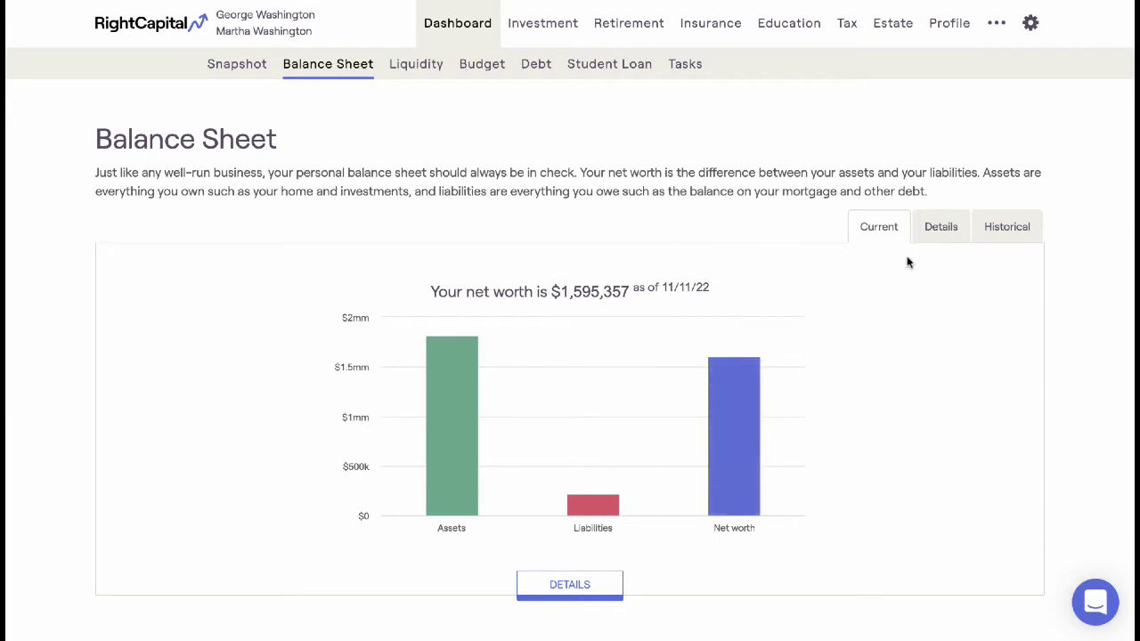
- Expand the itemised balance sheet table and scroll through its entries
{"action": "left_click", "coordinate": [933, 240]}
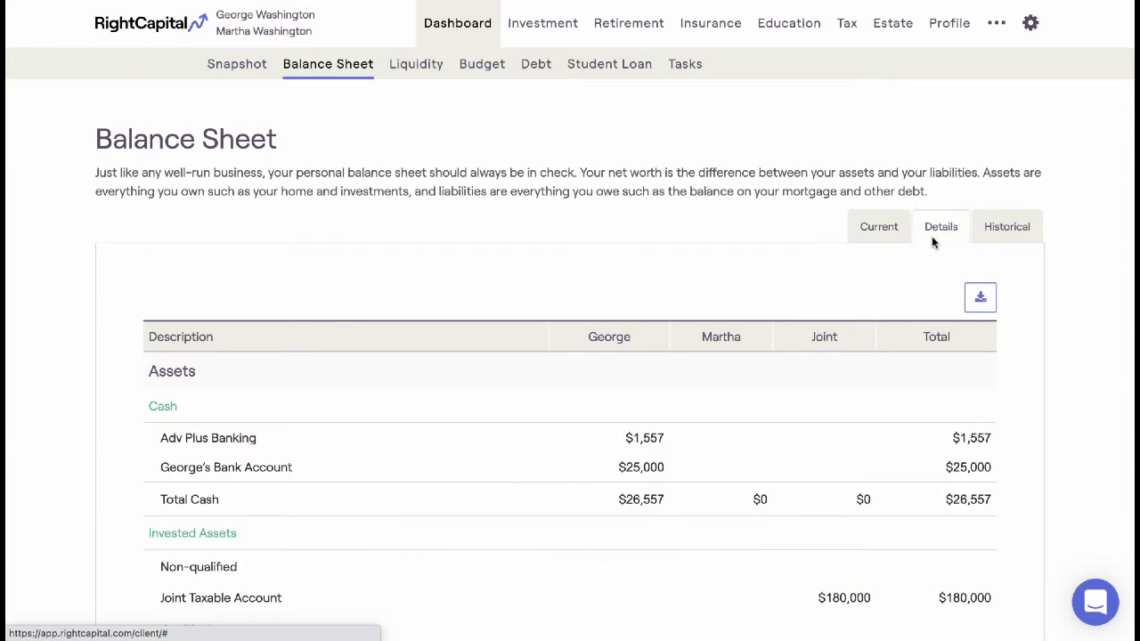
{"action": "scroll", "coordinate": [932, 241], "scroll_direction": "down", "scroll_amount": 2}
{"action": "scroll", "coordinate": [932, 242], "scroll_direction": "down", "scroll_amount": 3}
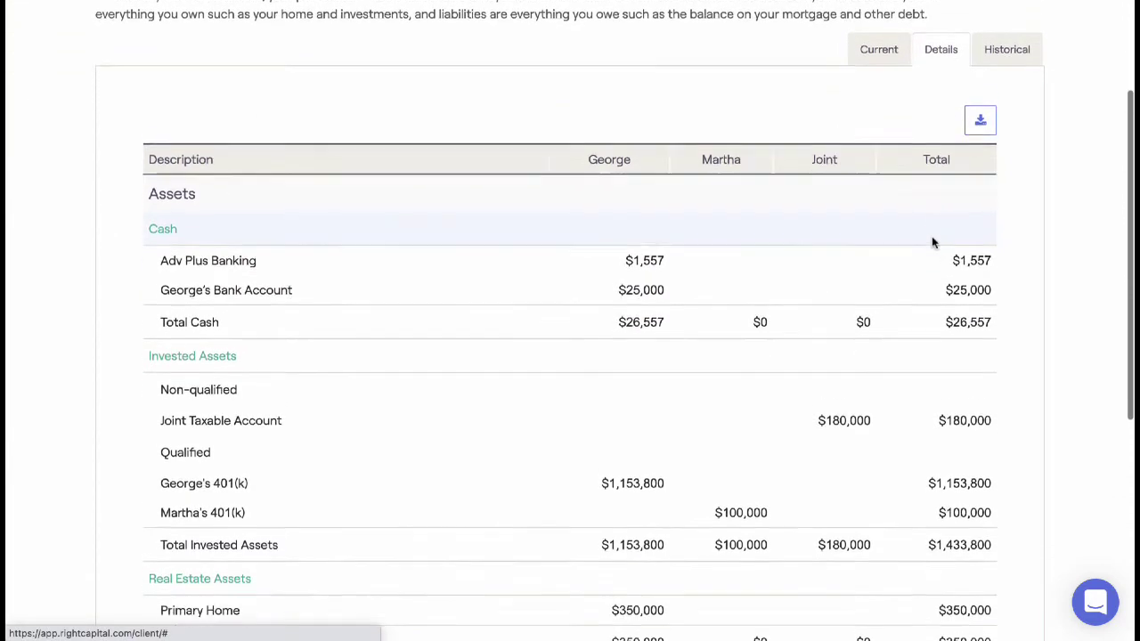
{"action": "scroll", "coordinate": [932, 240], "scroll_direction": "down", "scroll_amount": 3}
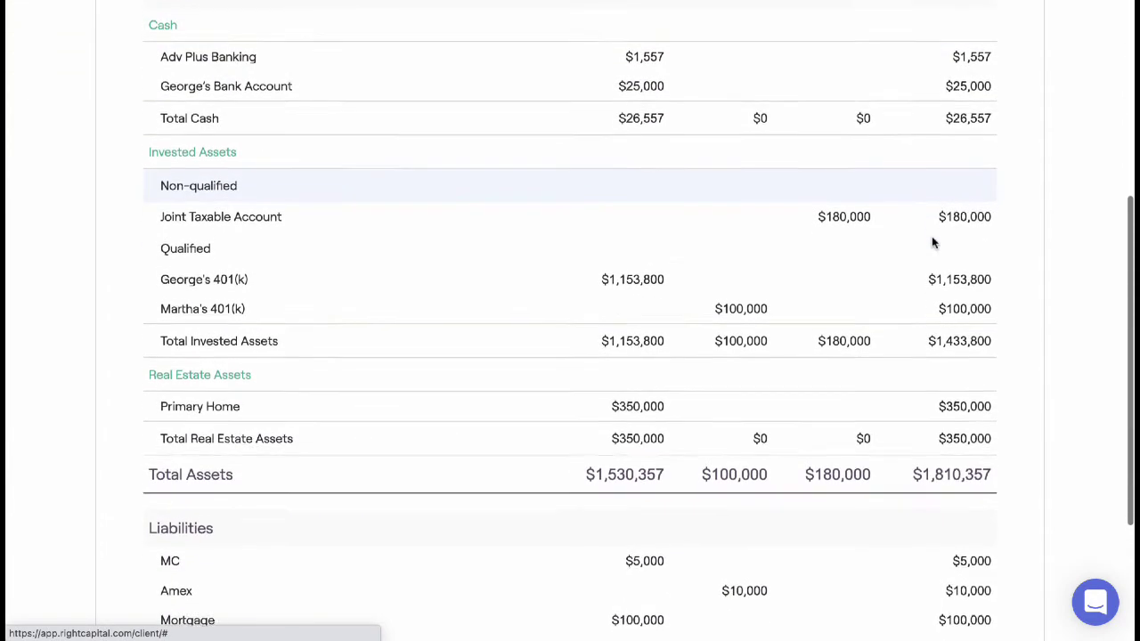
{"action": "scroll", "coordinate": [932, 240], "scroll_direction": "down", "scroll_amount": 2}
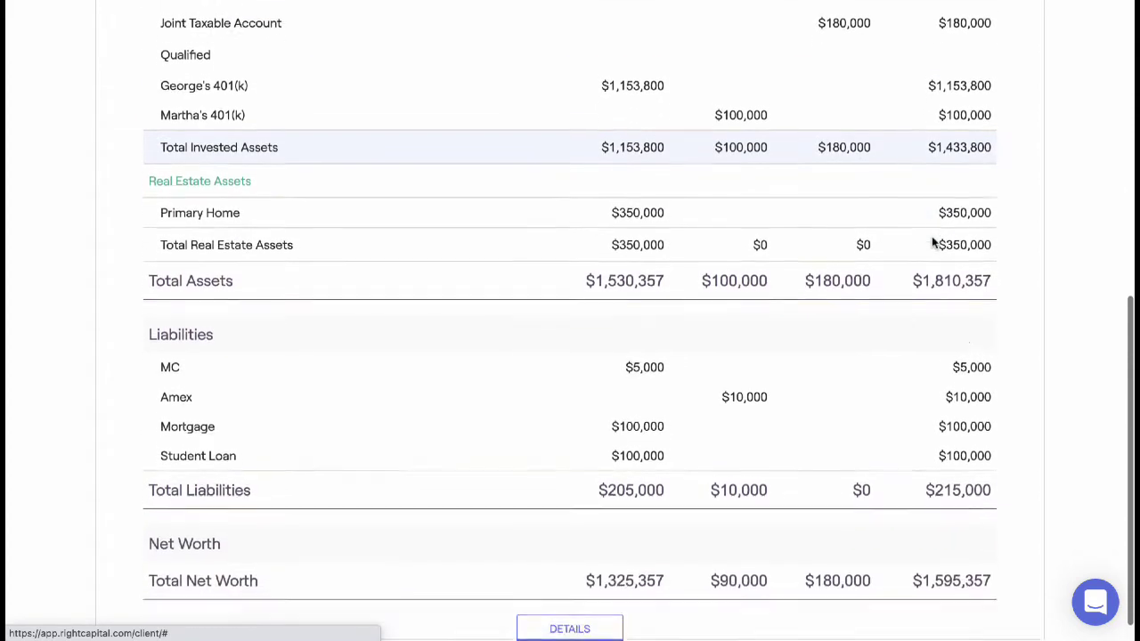
{"action": "scroll", "coordinate": [932, 242], "scroll_direction": "up", "scroll_amount": 8}
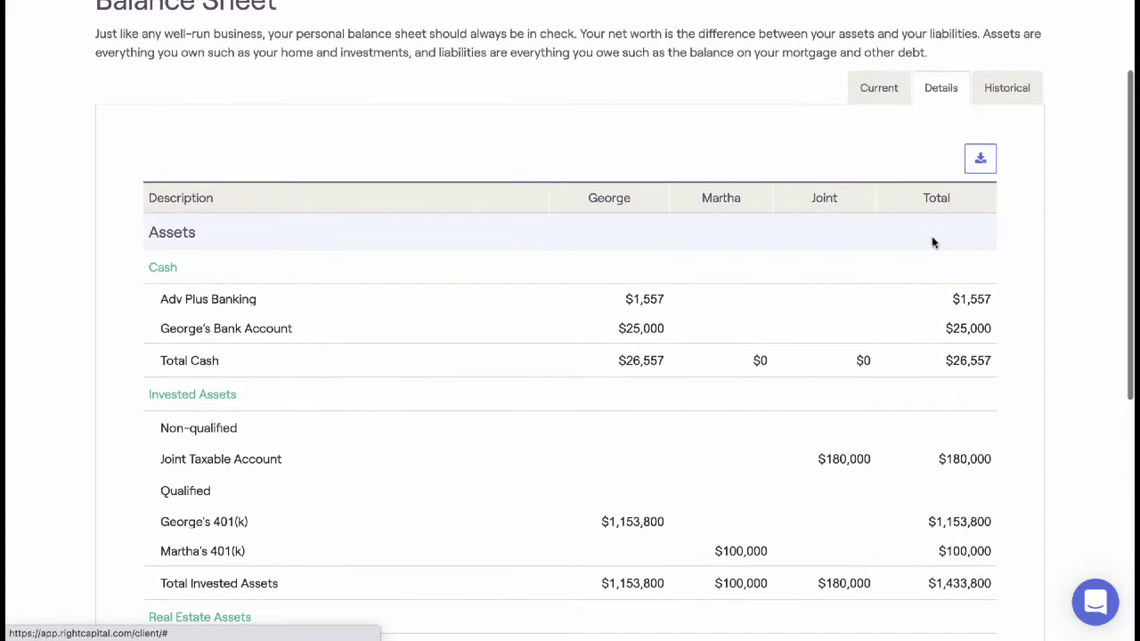
- Set the historical chart to show Investment over the Last 30 days
{"action": "left_click", "coordinate": [1020, 88]}
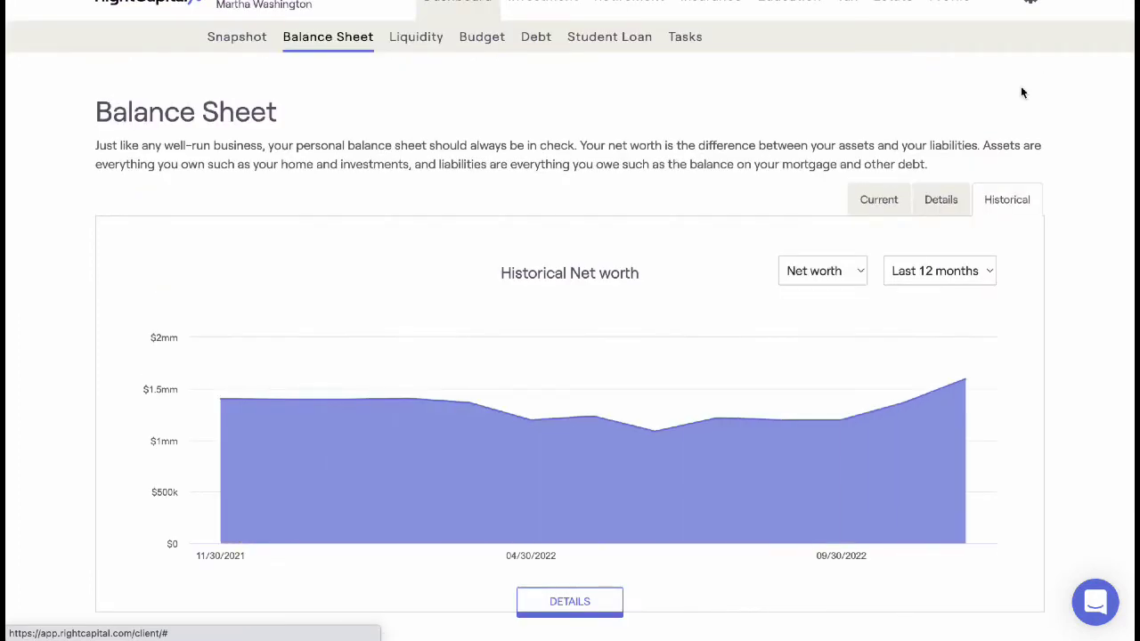
{"action": "left_click", "coordinate": [855, 276]}
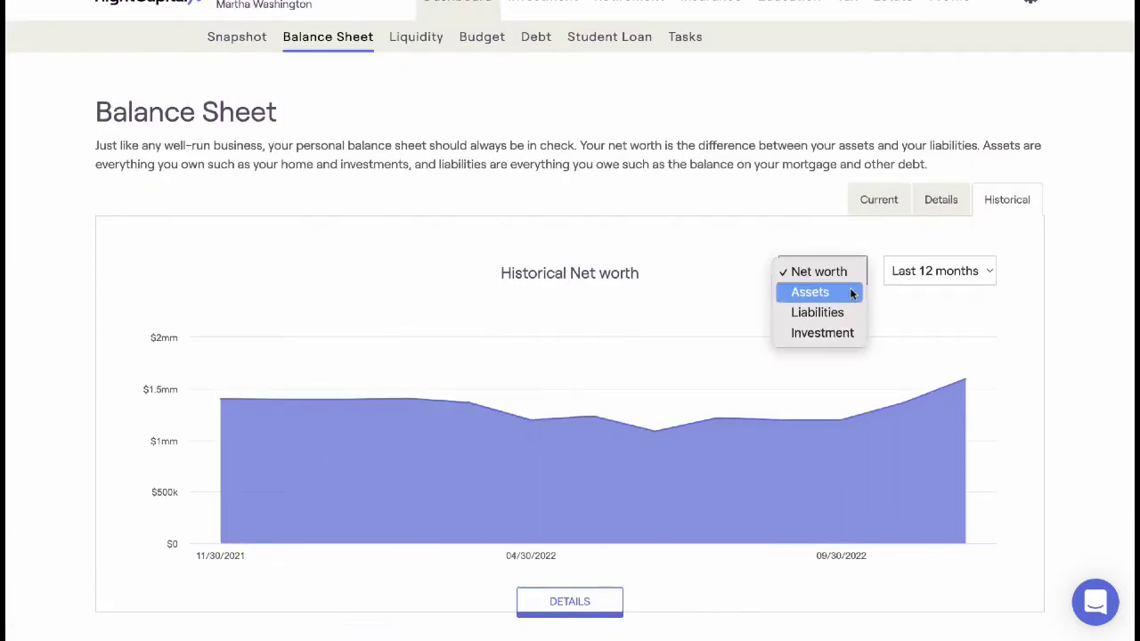
{"action": "left_click", "coordinate": [850, 292]}
{"action": "left_click", "coordinate": [852, 282]}
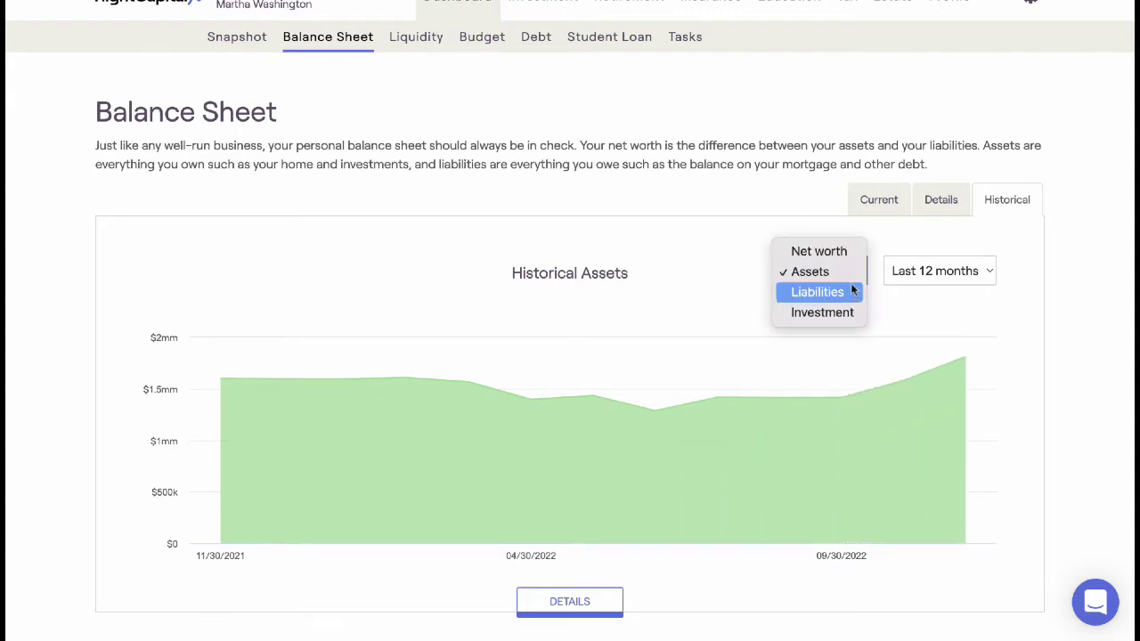
{"action": "left_click", "coordinate": [848, 313]}
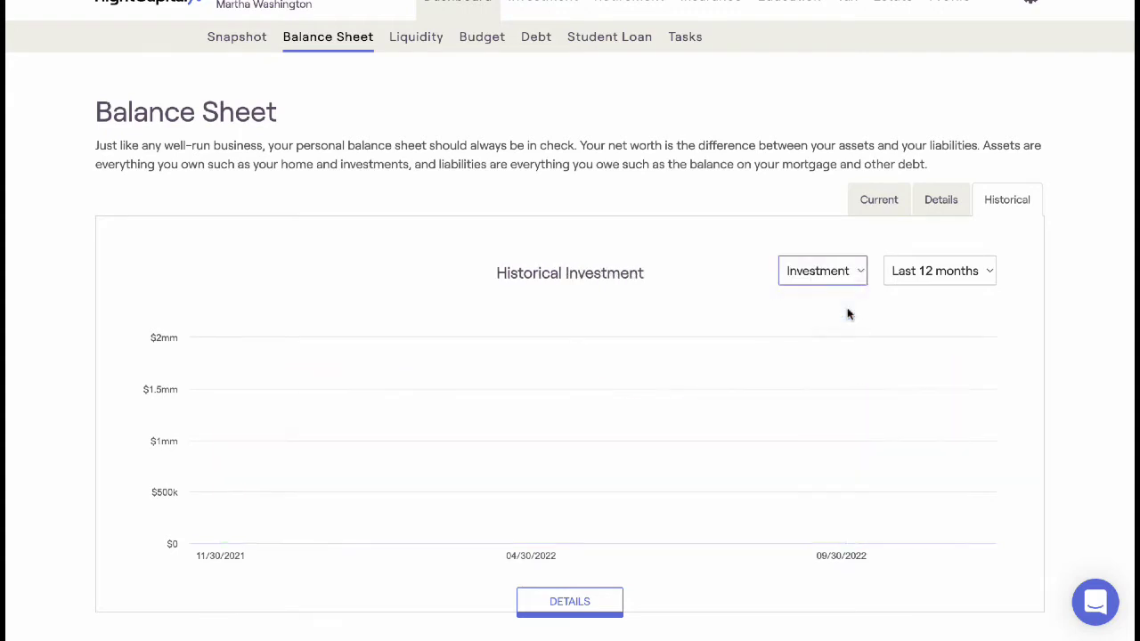
{"action": "left_click", "coordinate": [932, 278]}
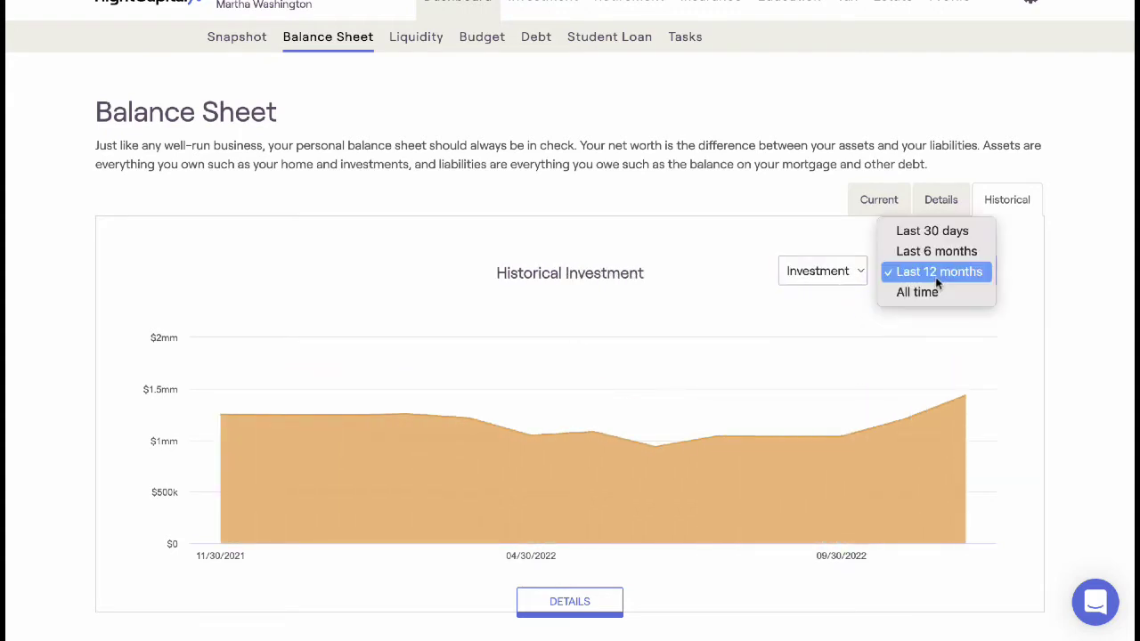
{"action": "left_click", "coordinate": [938, 233]}
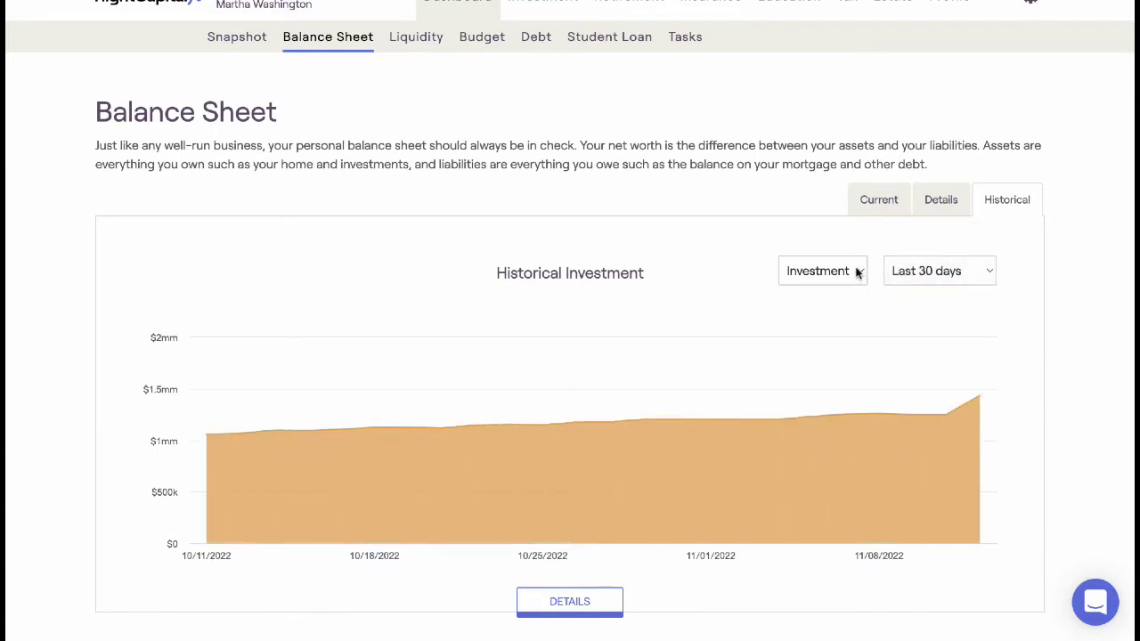
- Return to current net worth, expand the assets and liabilities details, and edit the comment
{"action": "left_click", "coordinate": [882, 210]}
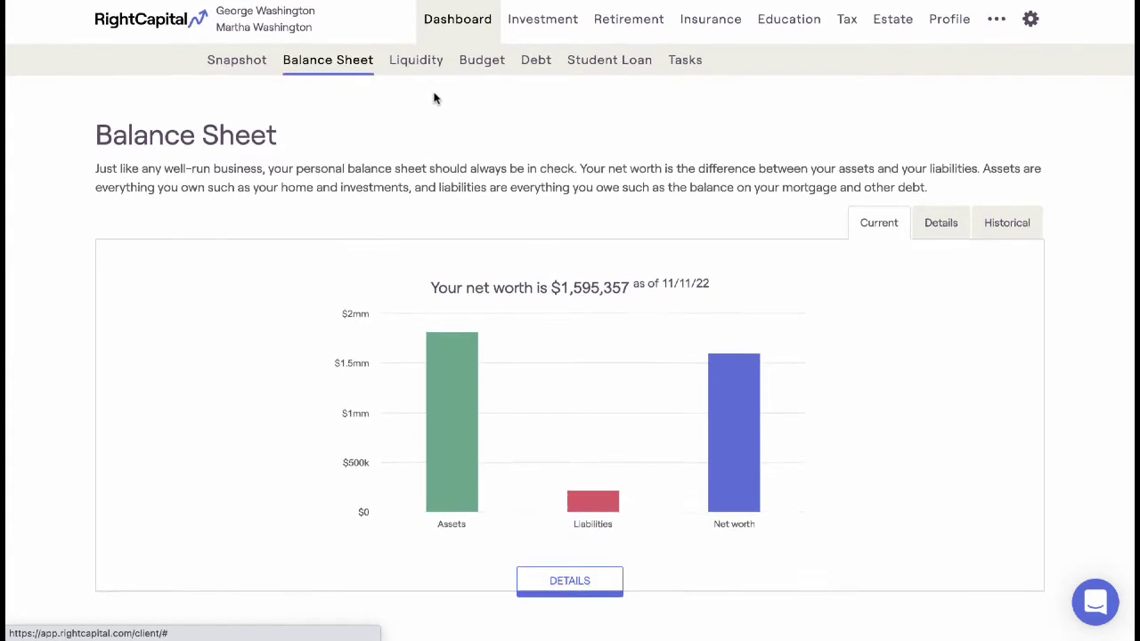
{"action": "left_click", "coordinate": [558, 584]}
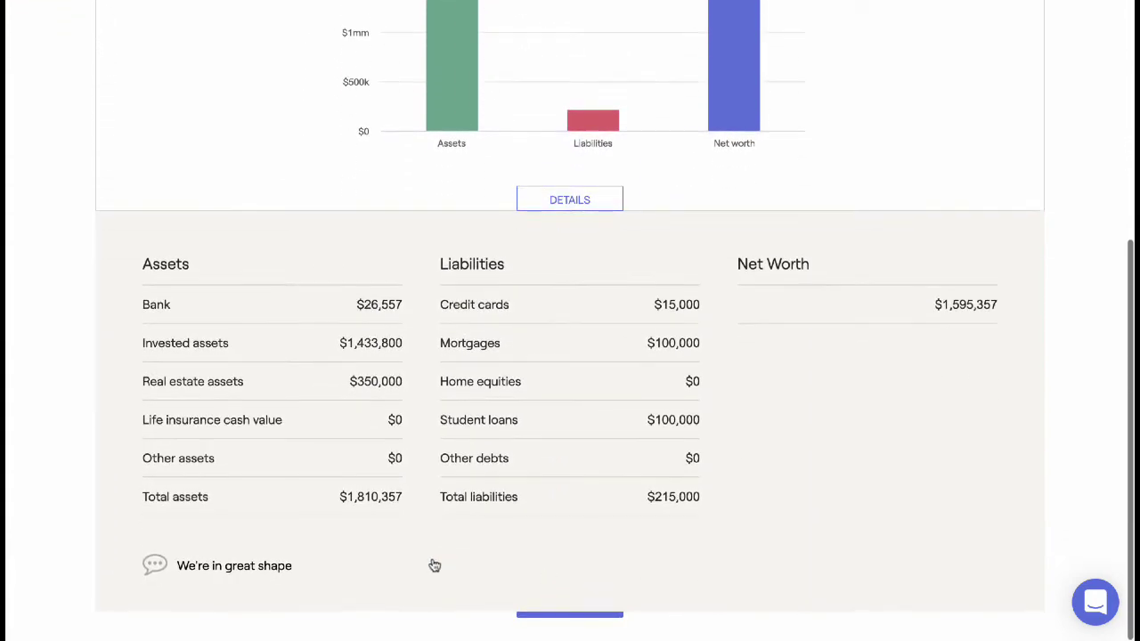
{"action": "left_click", "coordinate": [431, 564]}
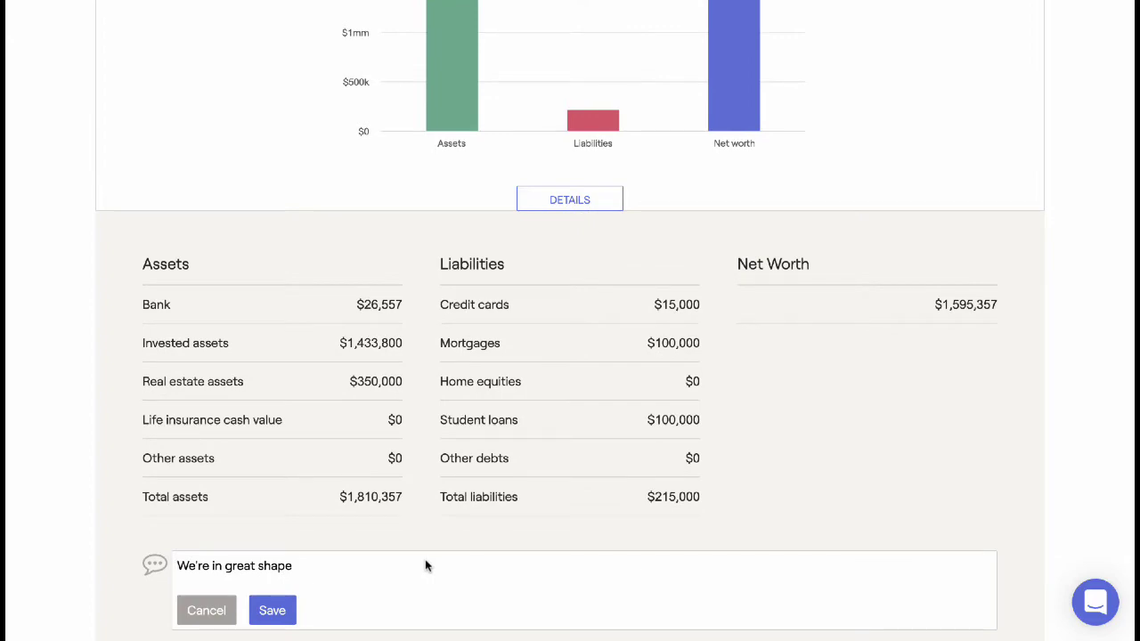
{"action": "scroll", "coordinate": [426, 552], "scroll_direction": "up", "scroll_amount": 5}
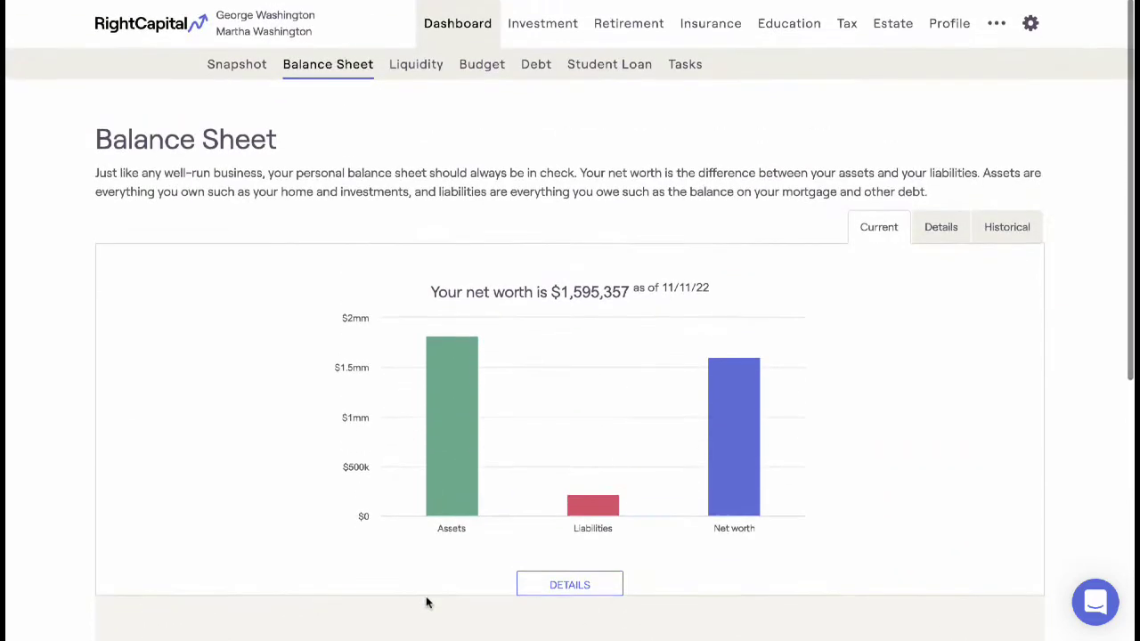
- In Liquidity, set the target to 6 months and recalculate the chart
{"action": "left_click", "coordinate": [425, 73]}
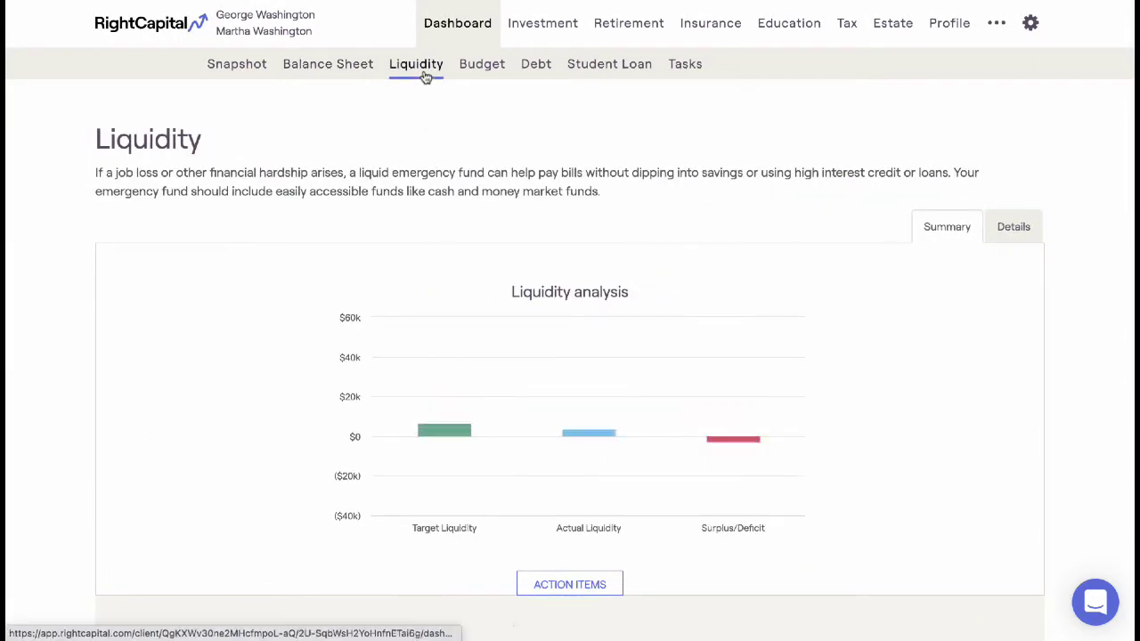
{"action": "scroll", "coordinate": [423, 178], "scroll_direction": "down", "scroll_amount": 2}
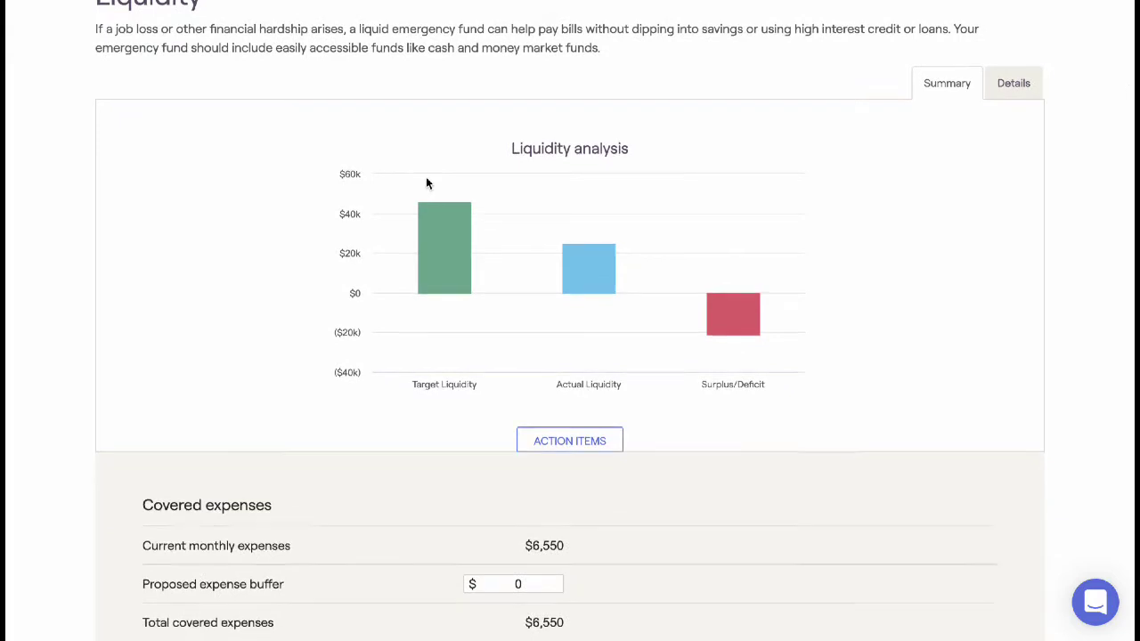
{"action": "scroll", "coordinate": [425, 178], "scroll_direction": "down", "scroll_amount": 1}
{"action": "scroll", "coordinate": [425, 178], "scroll_direction": "down", "scroll_amount": 2}
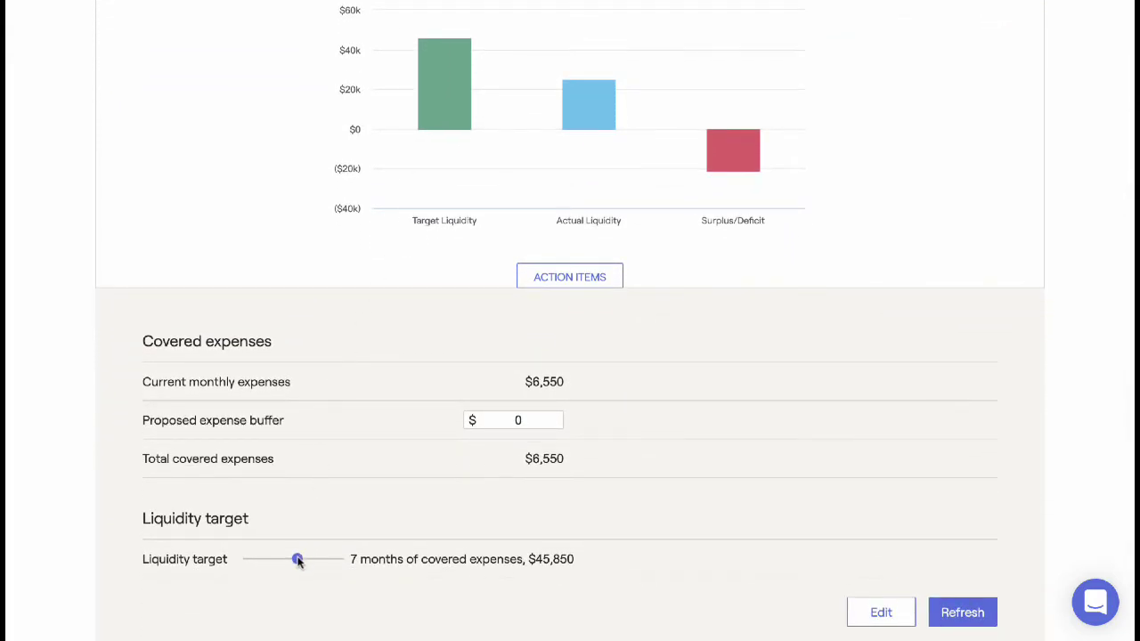
{"action": "left_click_drag", "start_coordinate": [297, 559], "coordinate": [289, 561]}
{"action": "left_click", "coordinate": [941, 614]}
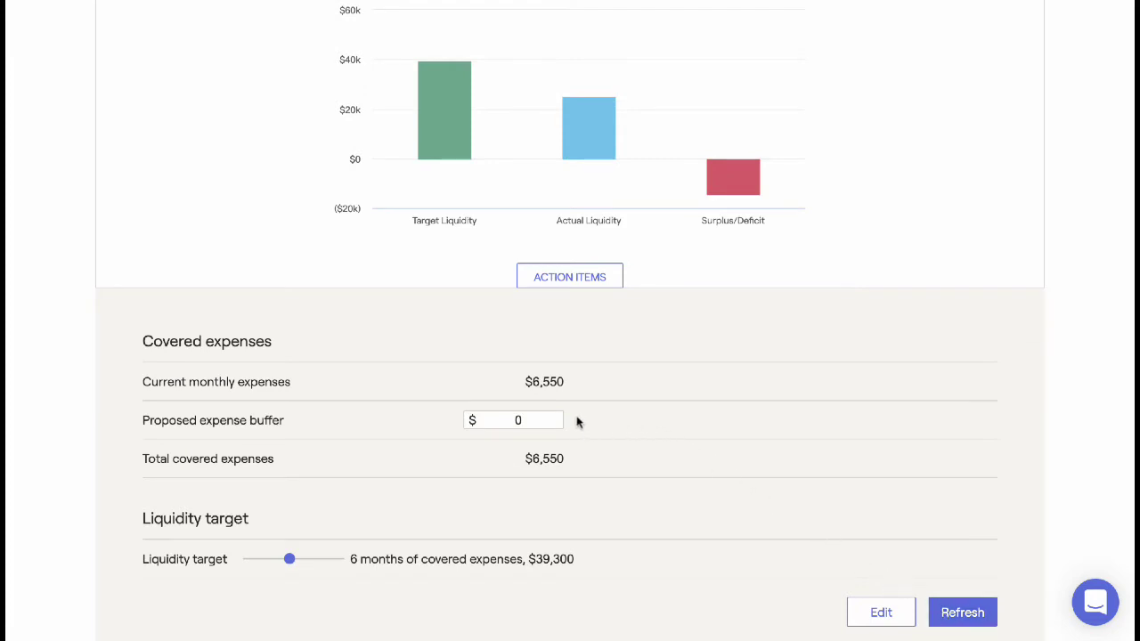
- Enter a $500 proposed expense buffer, read the resulting bars, then go to Budget
{"action": "left_click", "coordinate": [520, 419]}
{"action": "key", "text": "BackSpace"}
{"action": "type", "text": "500"}
{"action": "key", "text": "Return"}
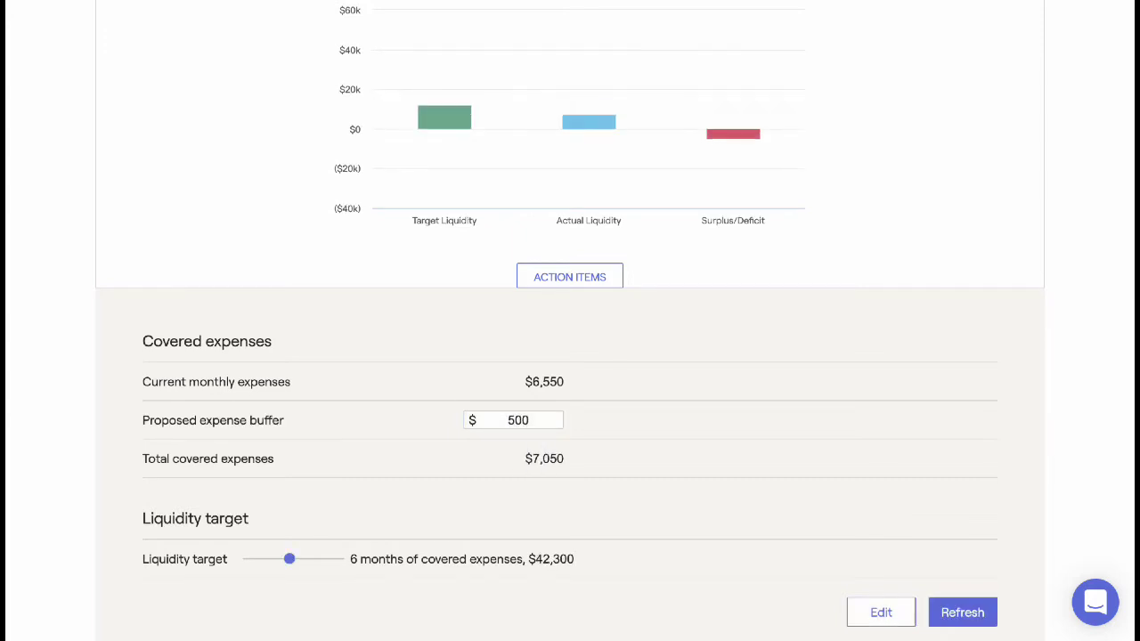
{"action": "mouse_move", "coordinate": [453, 116]}
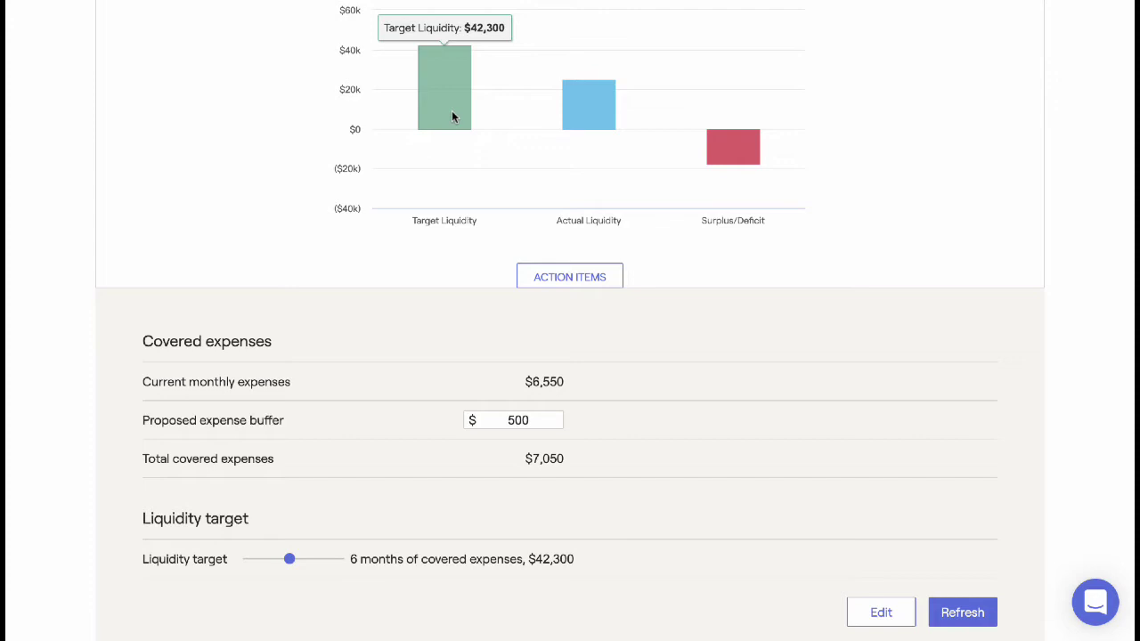
{"action": "mouse_move", "coordinate": [566, 124]}
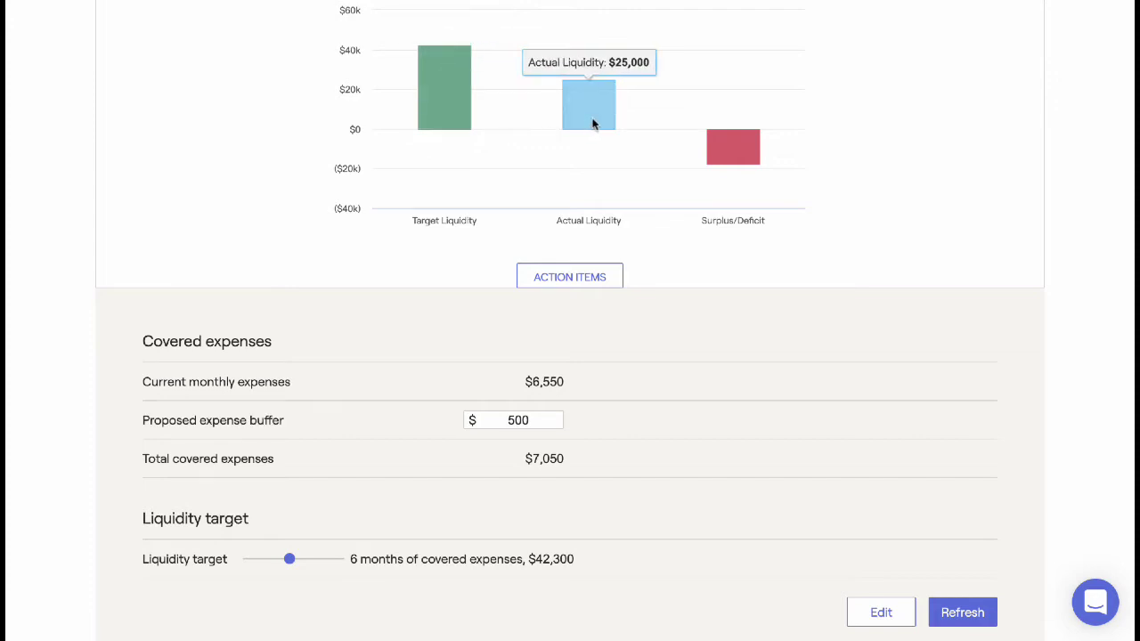
{"action": "mouse_move", "coordinate": [737, 153]}
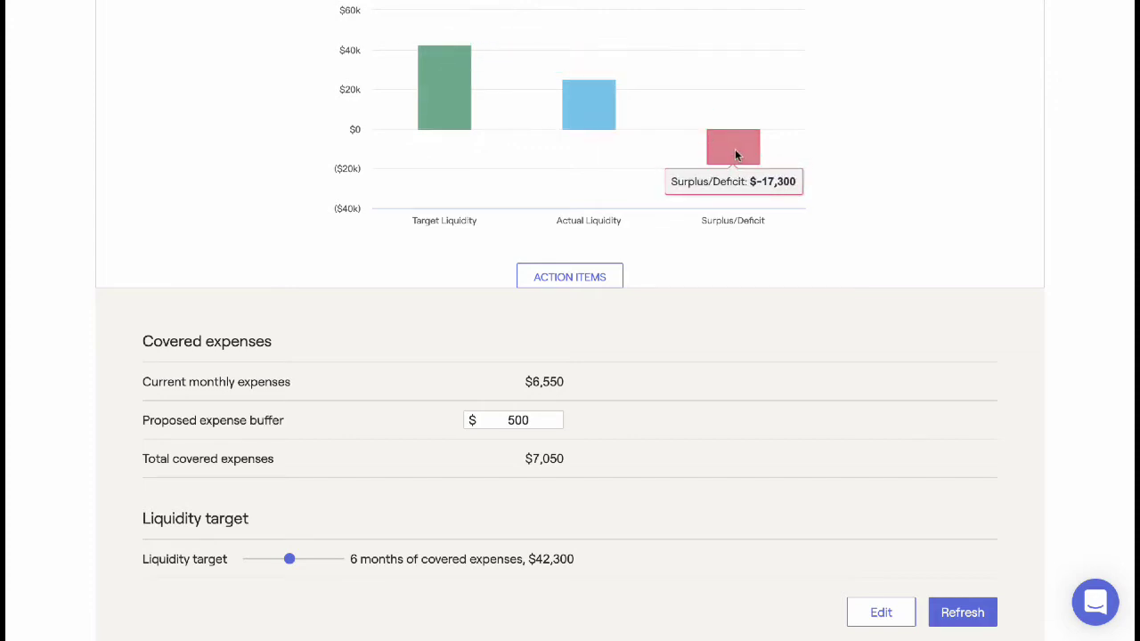
{"action": "scroll", "coordinate": [735, 156], "scroll_direction": "up", "scroll_amount": 3}
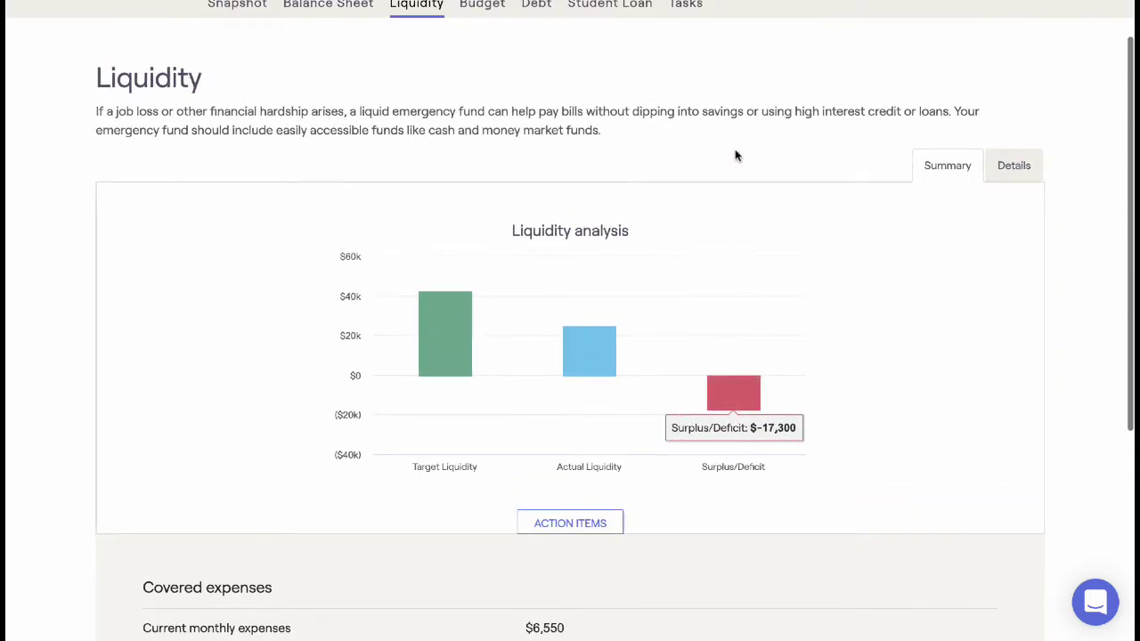
{"action": "scroll", "coordinate": [735, 156], "scroll_direction": "up", "scroll_amount": 1}
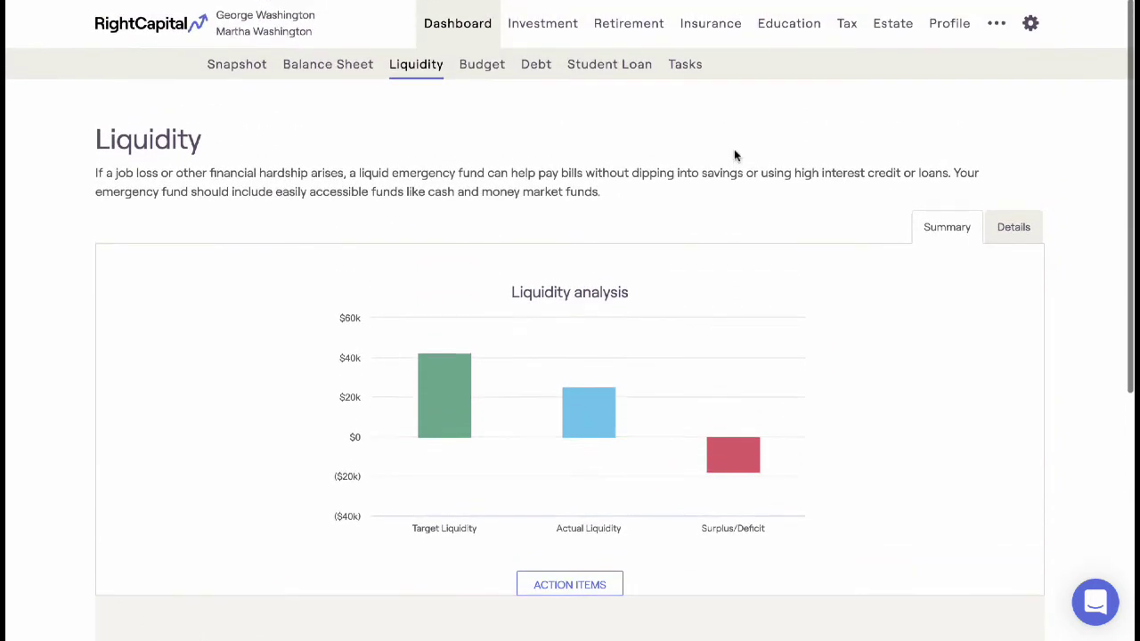
{"action": "left_click", "coordinate": [485, 75]}
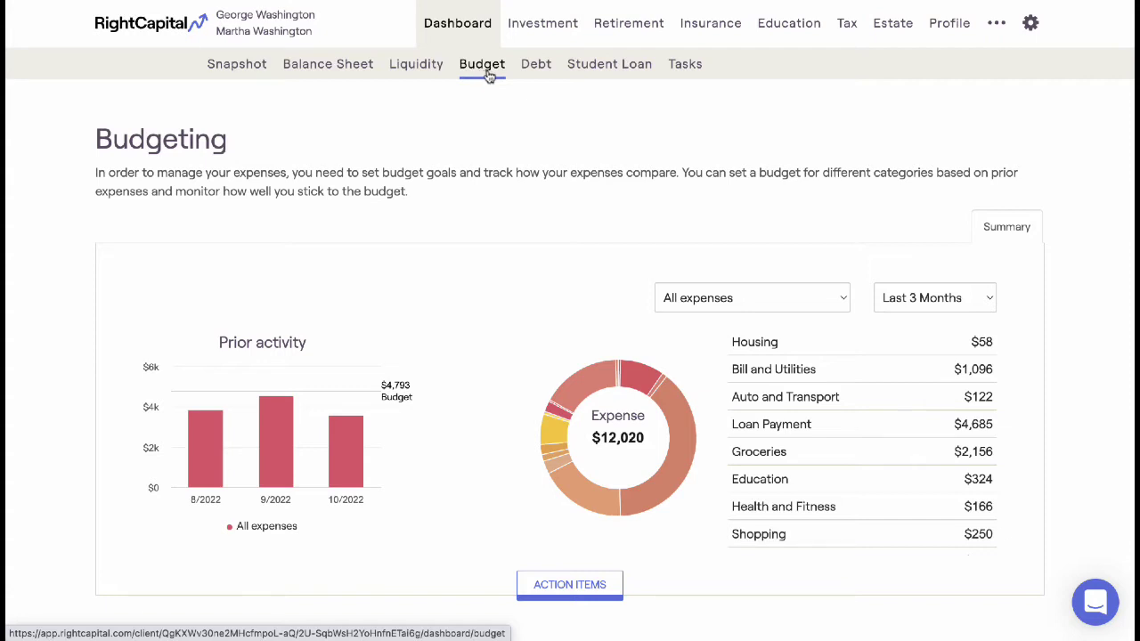
- Move on from the Budgeting page to Debt Management
{"action": "left_click", "coordinate": [537, 67]}
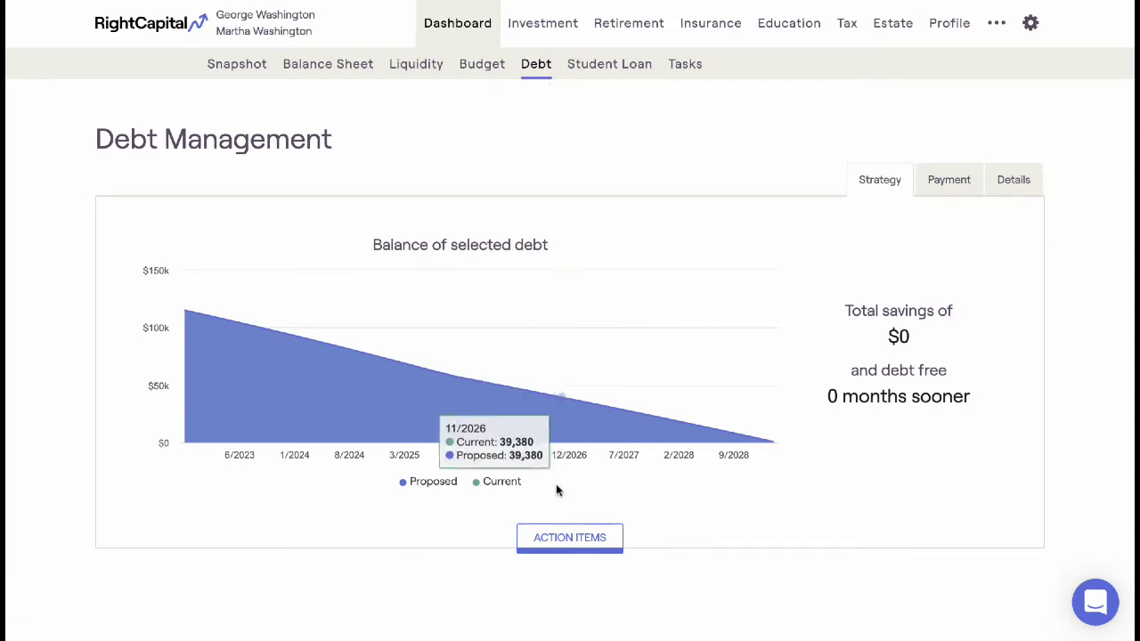
- Set a $500 extra monthly payment with Highest to lowest interest rate priority
{"action": "left_click", "coordinate": [559, 539]}
{"action": "scroll", "coordinate": [559, 539], "scroll_direction": "down", "scroll_amount": 2}
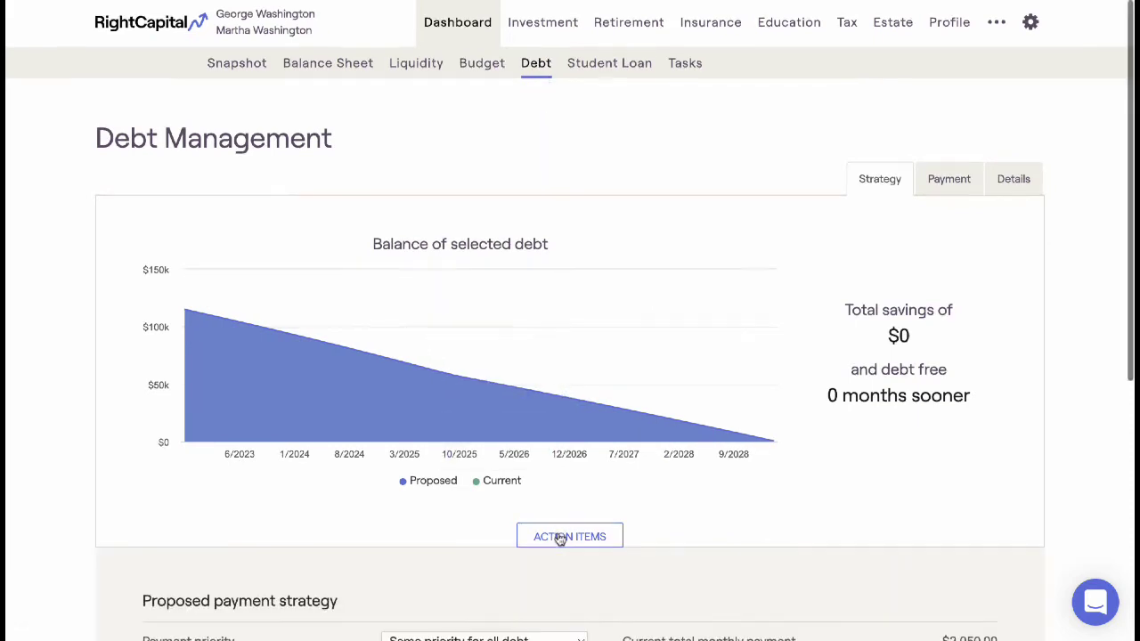
{"action": "scroll", "coordinate": [559, 539], "scroll_direction": "down", "scroll_amount": 2}
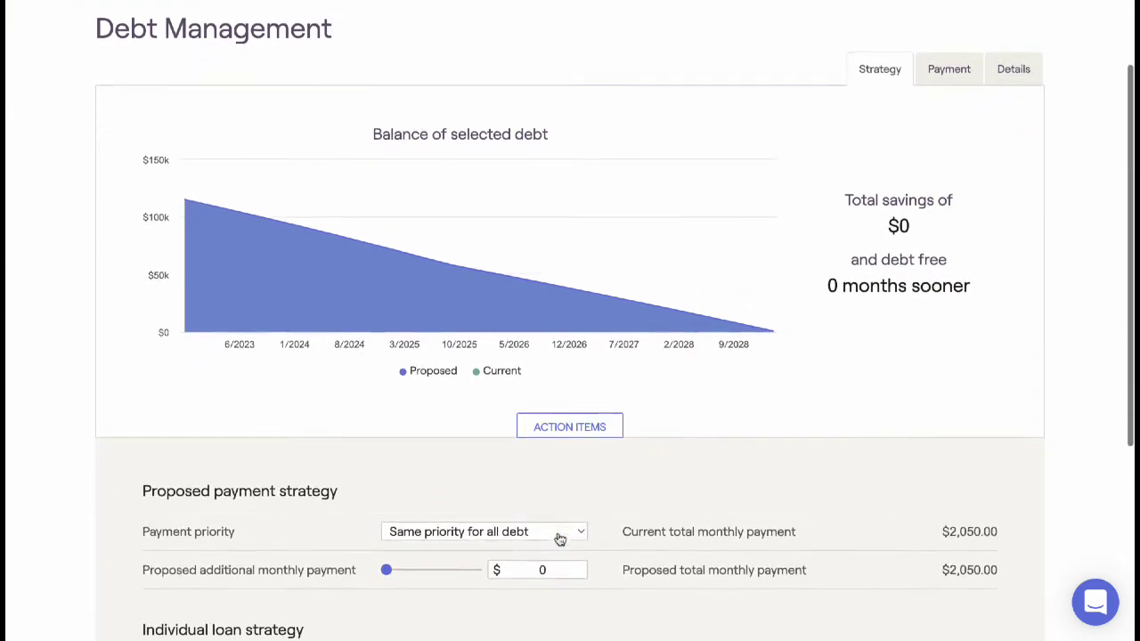
{"action": "scroll", "coordinate": [559, 538], "scroll_direction": "down", "scroll_amount": 1}
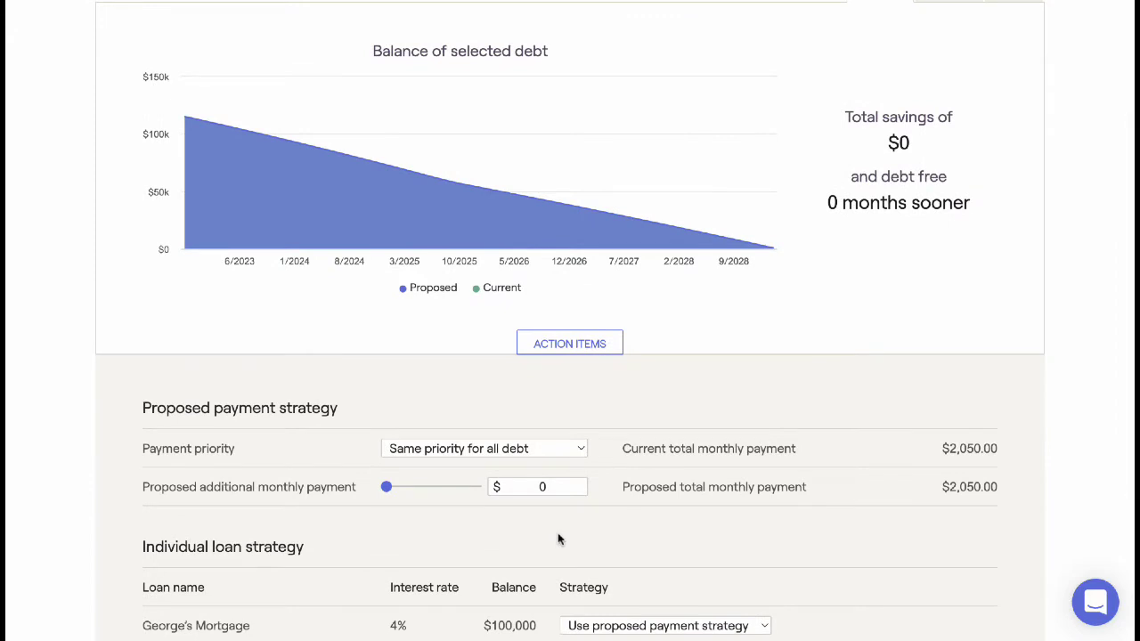
{"action": "left_click", "coordinate": [581, 449]}
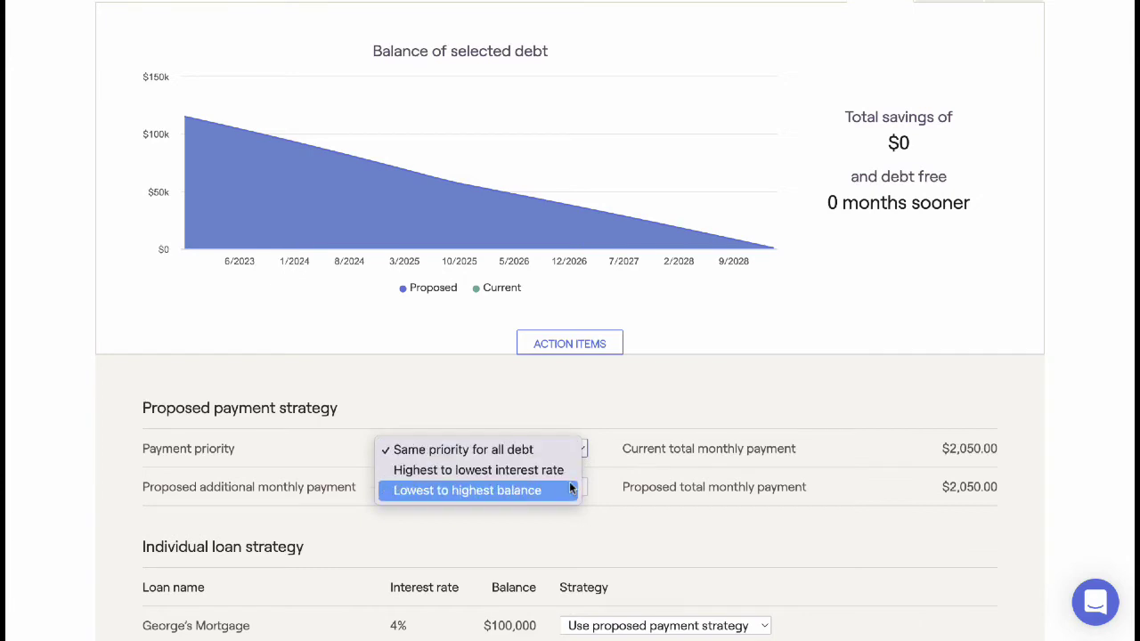
{"action": "left_click", "coordinate": [575, 527]}
{"action": "left_click", "coordinate": [529, 485]}
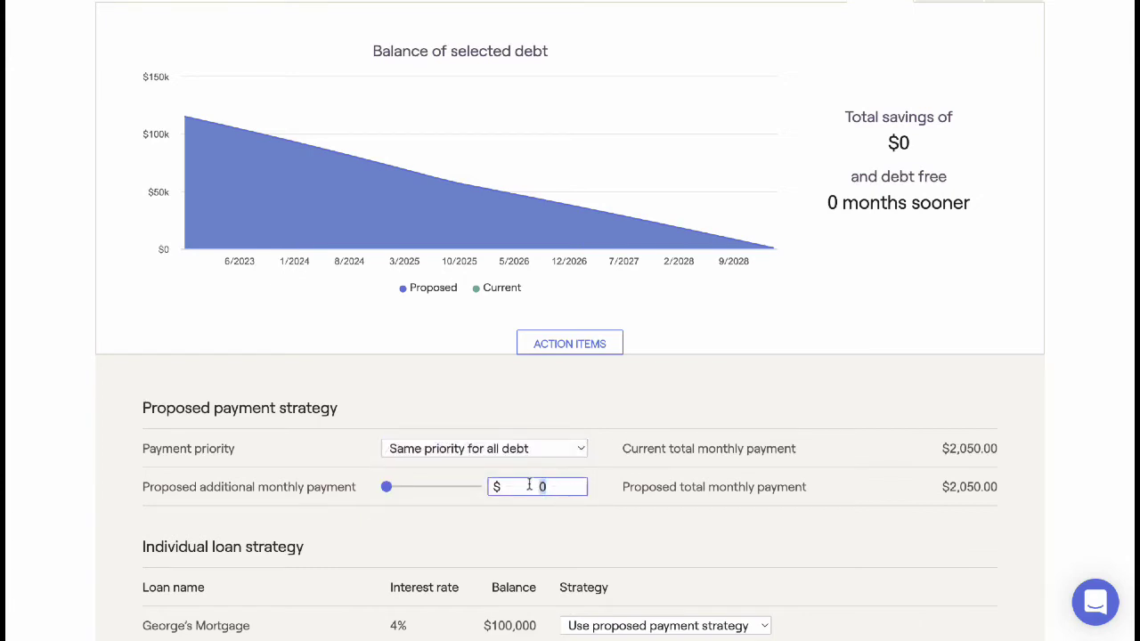
{"action": "type", "text": "500"}
{"action": "left_click", "coordinate": [563, 452]}
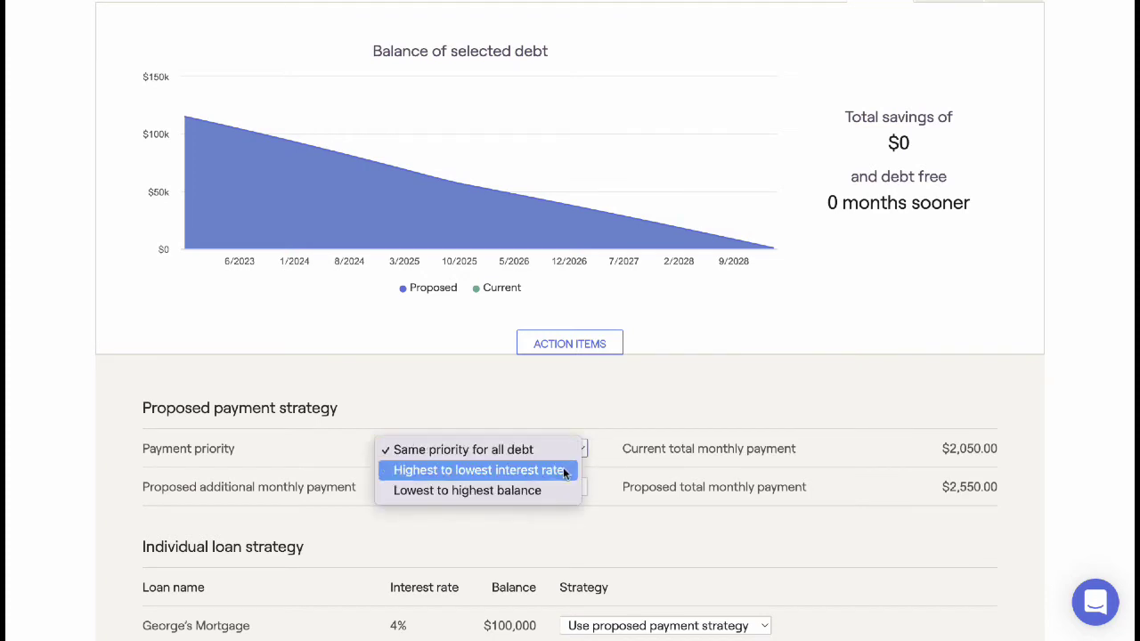
{"action": "left_click", "coordinate": [564, 471]}
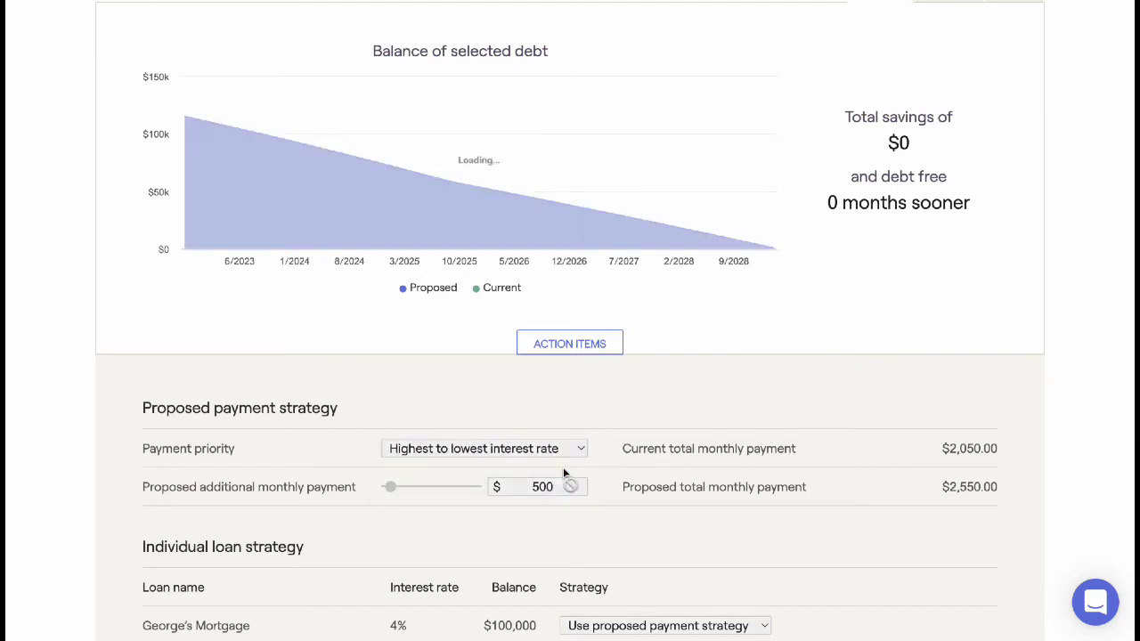
- Switch the mortgage strategy to Refinance, refresh, and show next month's proposed payments
{"action": "scroll", "coordinate": [563, 471], "scroll_direction": "down", "scroll_amount": 3}
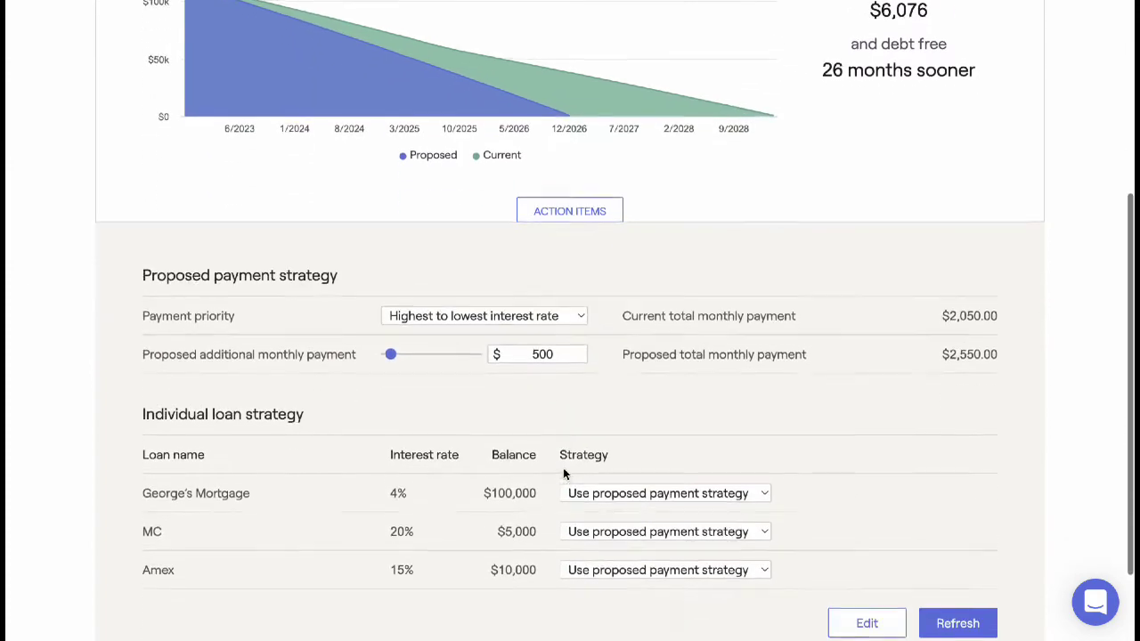
{"action": "left_click", "coordinate": [618, 460]}
{"action": "left_click", "coordinate": [622, 498]}
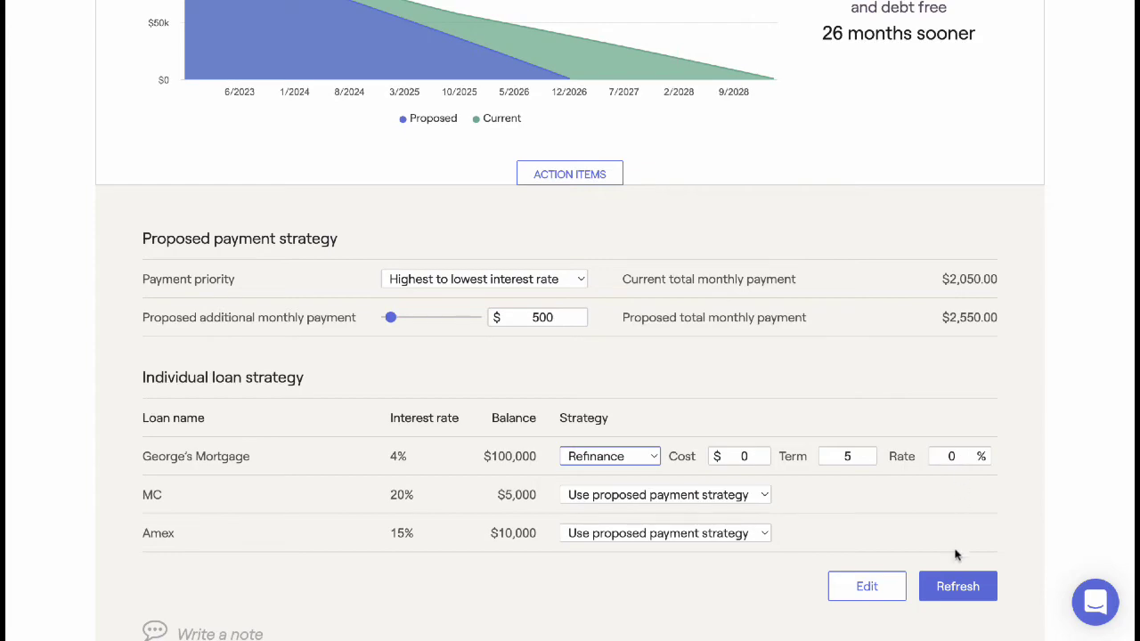
{"action": "left_click", "coordinate": [956, 587]}
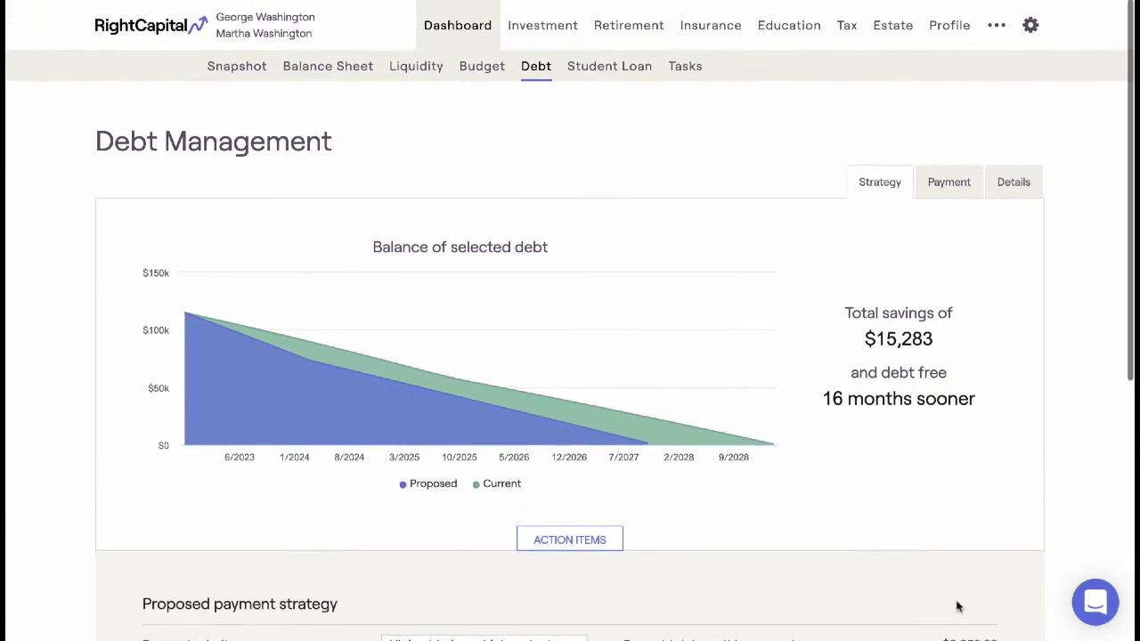
{"action": "left_click", "coordinate": [945, 194]}
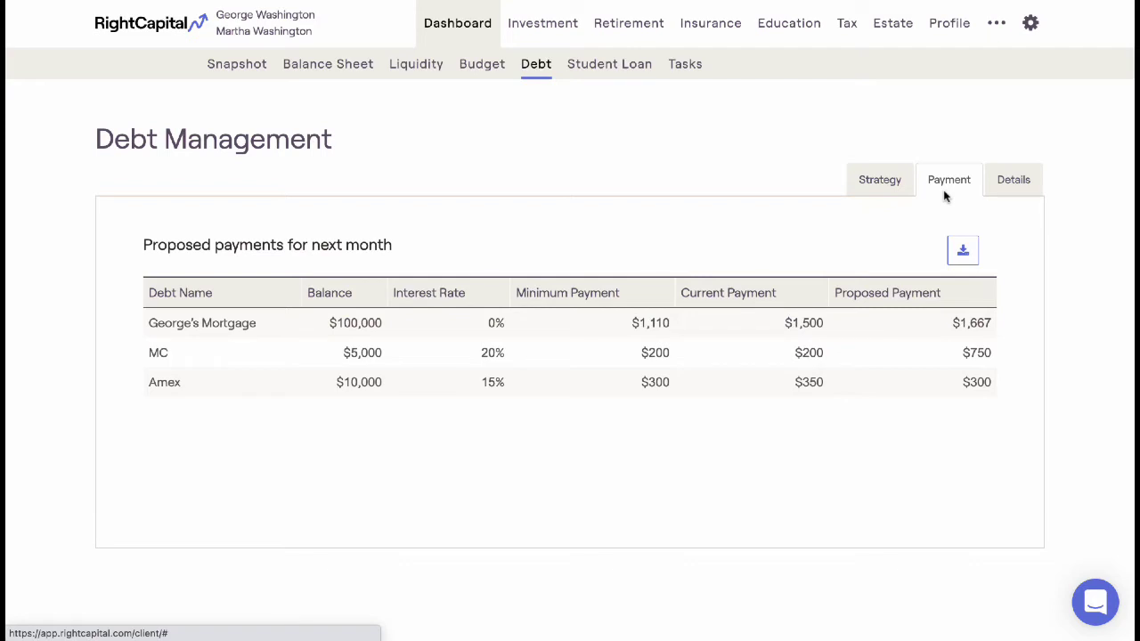
- View the mortgage's proposed payment schedule monthly and annually, then go to Student Loan
{"action": "left_click", "coordinate": [1015, 190]}
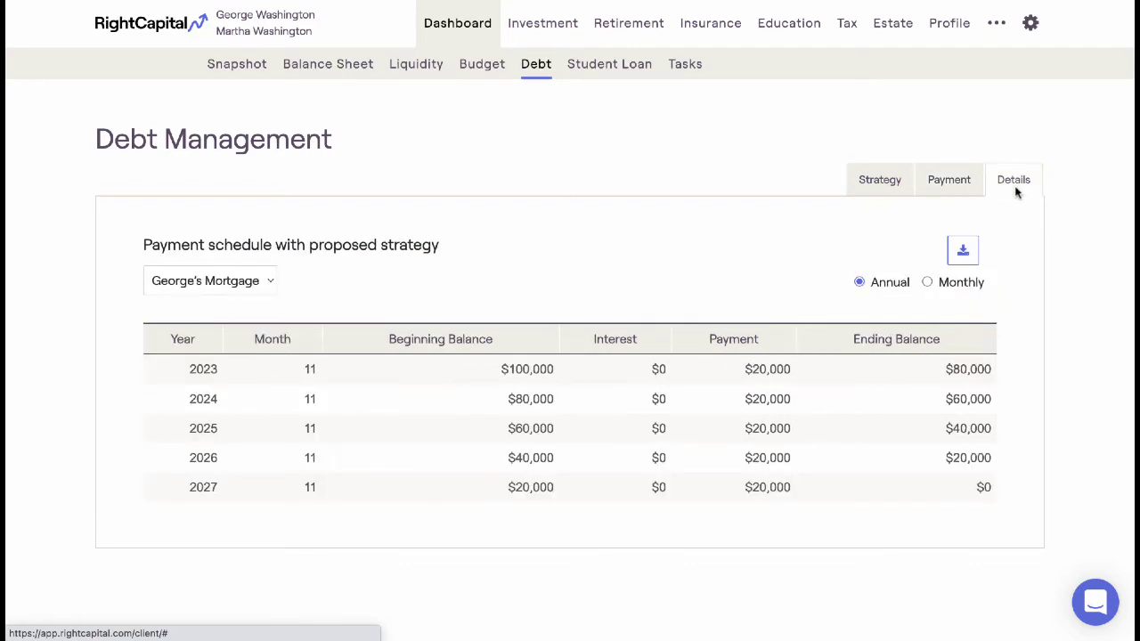
{"action": "left_click", "coordinate": [929, 281]}
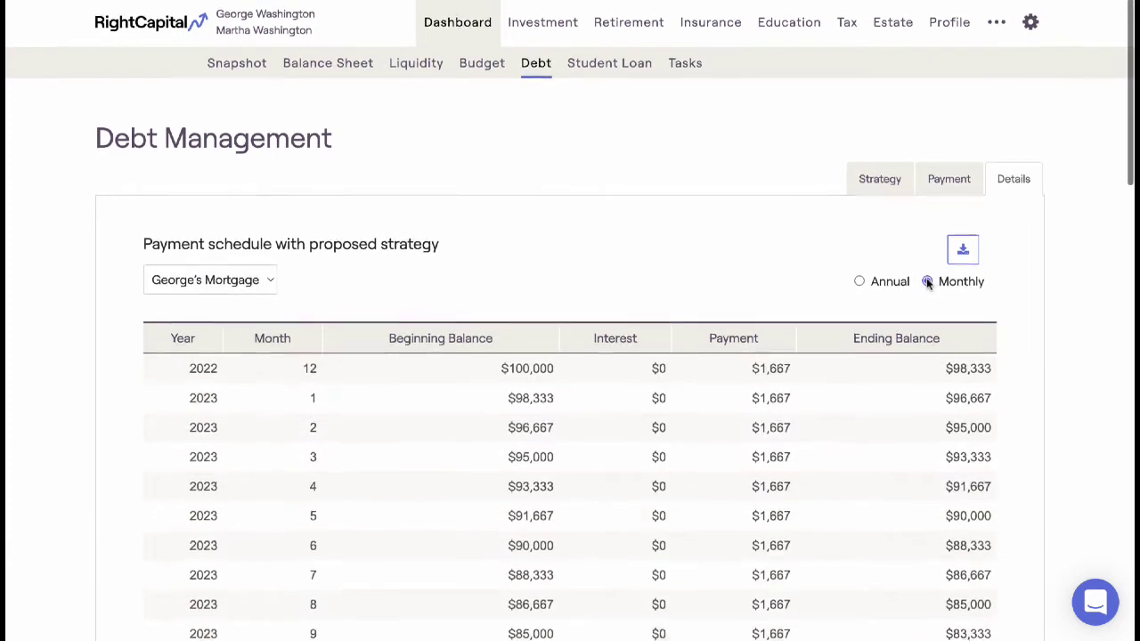
{"action": "left_click", "coordinate": [860, 282]}
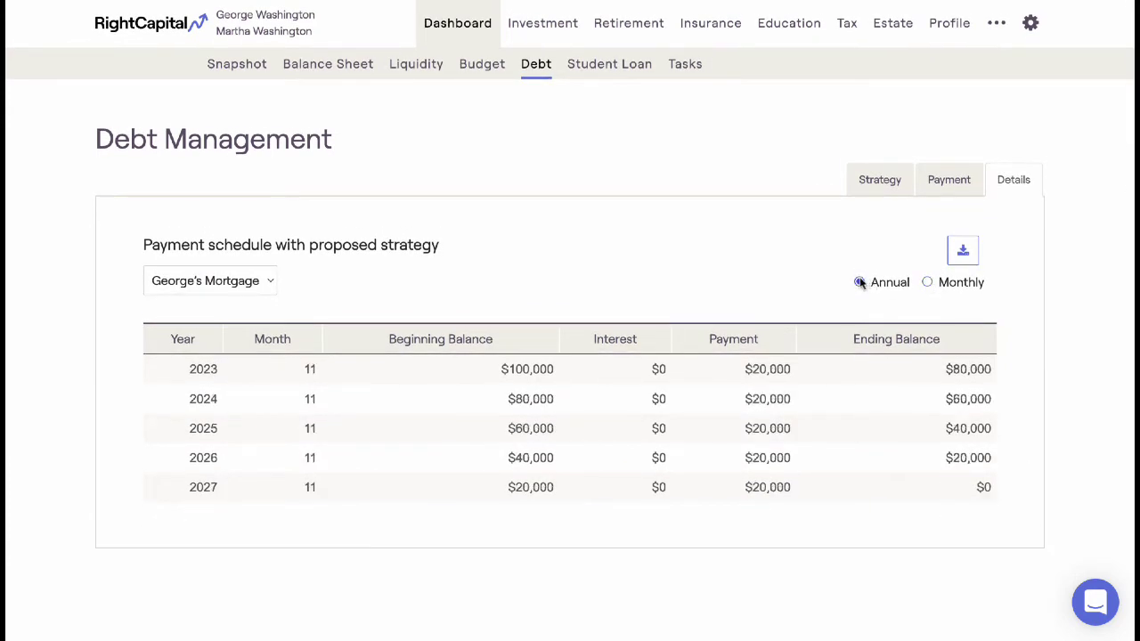
{"action": "left_click", "coordinate": [606, 65]}
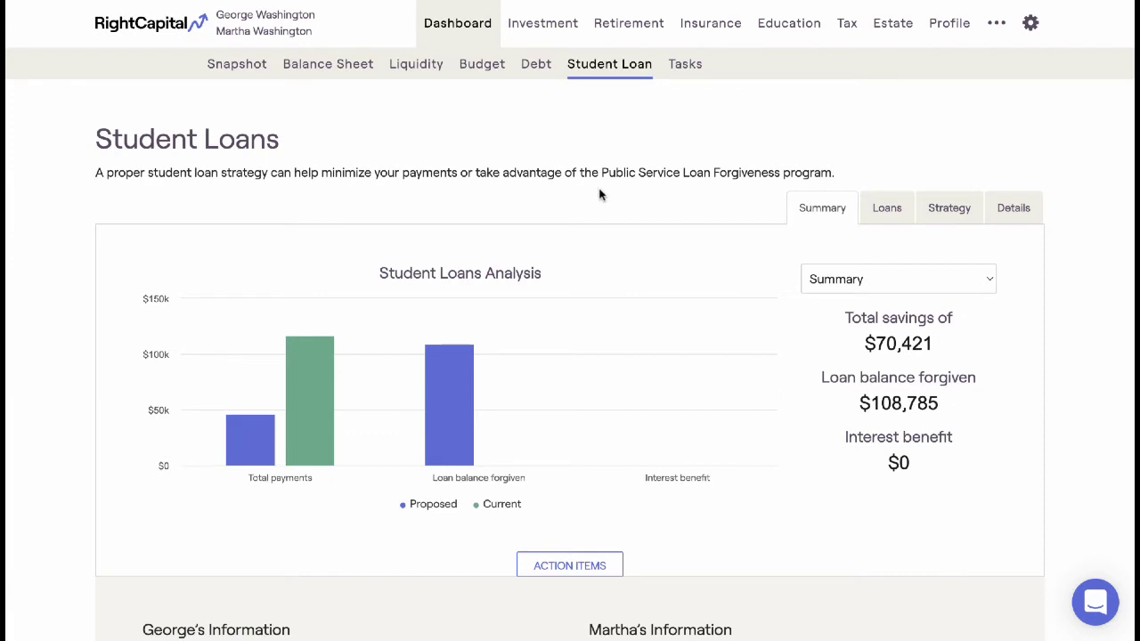
{"action": "scroll", "coordinate": [600, 194], "scroll_direction": "down", "scroll_amount": 1}
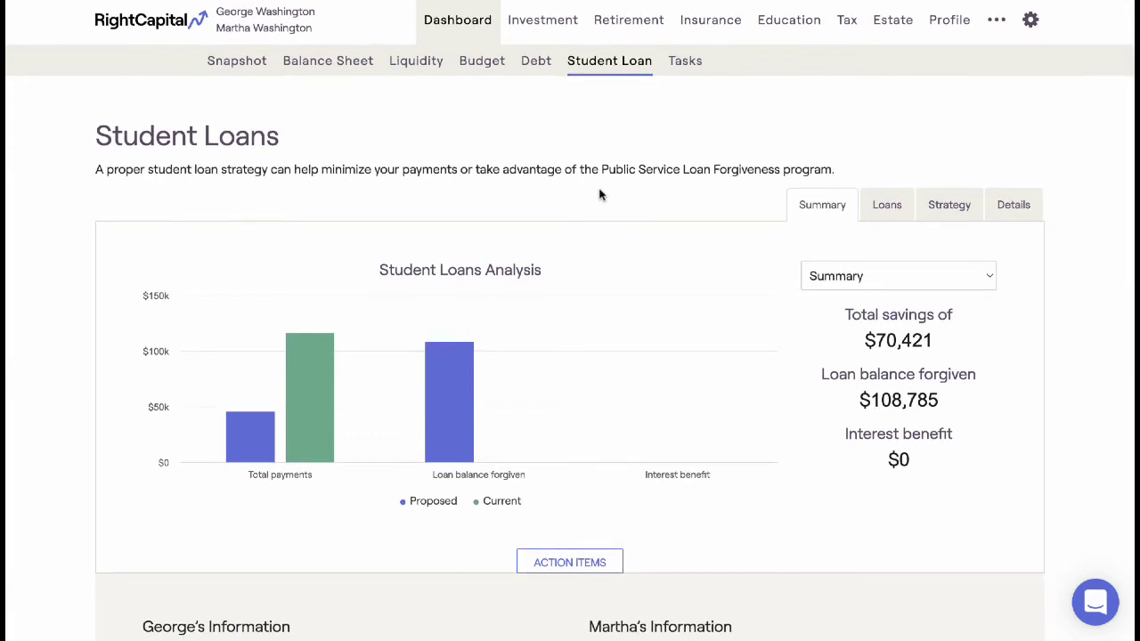
{"action": "left_click", "coordinate": [885, 276]}
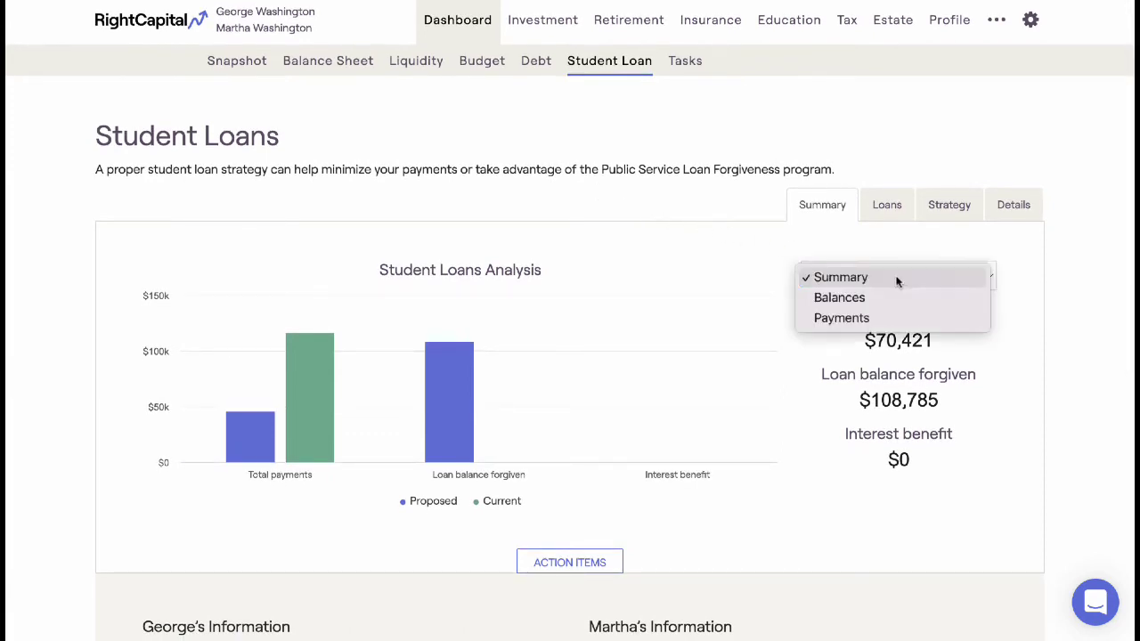
{"action": "left_click", "coordinate": [900, 297]}
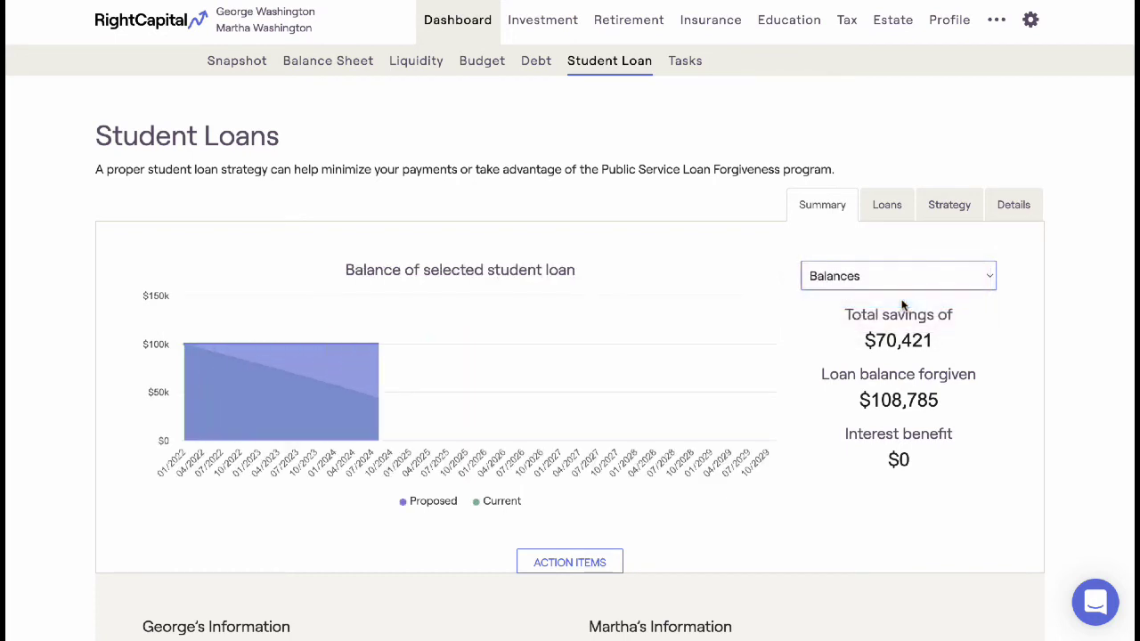
{"action": "left_click", "coordinate": [915, 279]}
{"action": "left_click", "coordinate": [918, 298]}
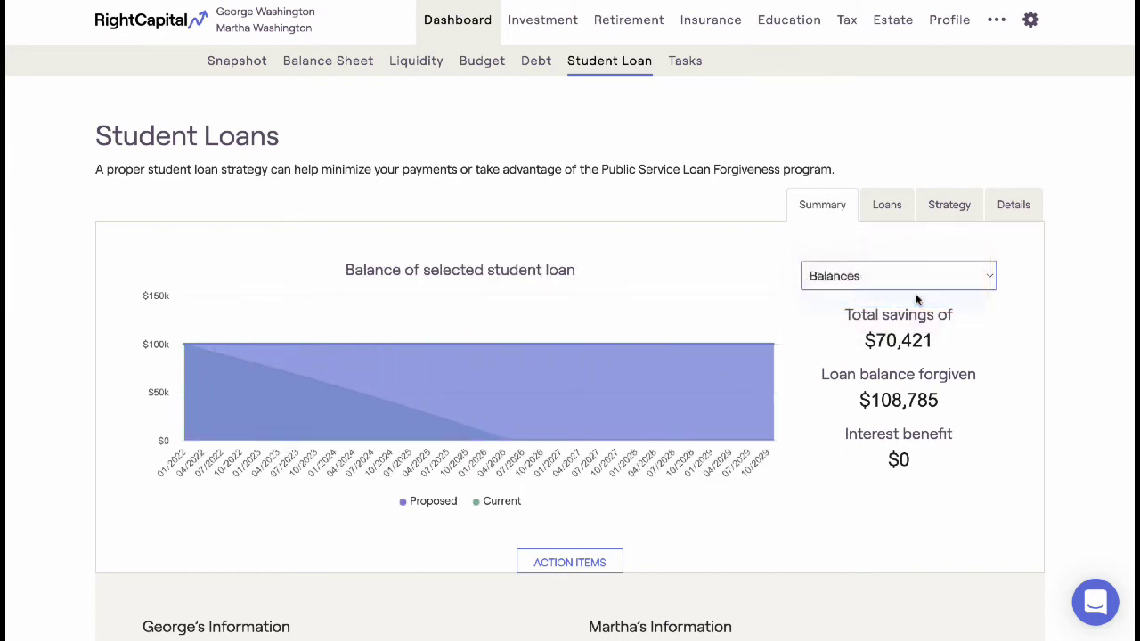
{"action": "left_click", "coordinate": [924, 277]}
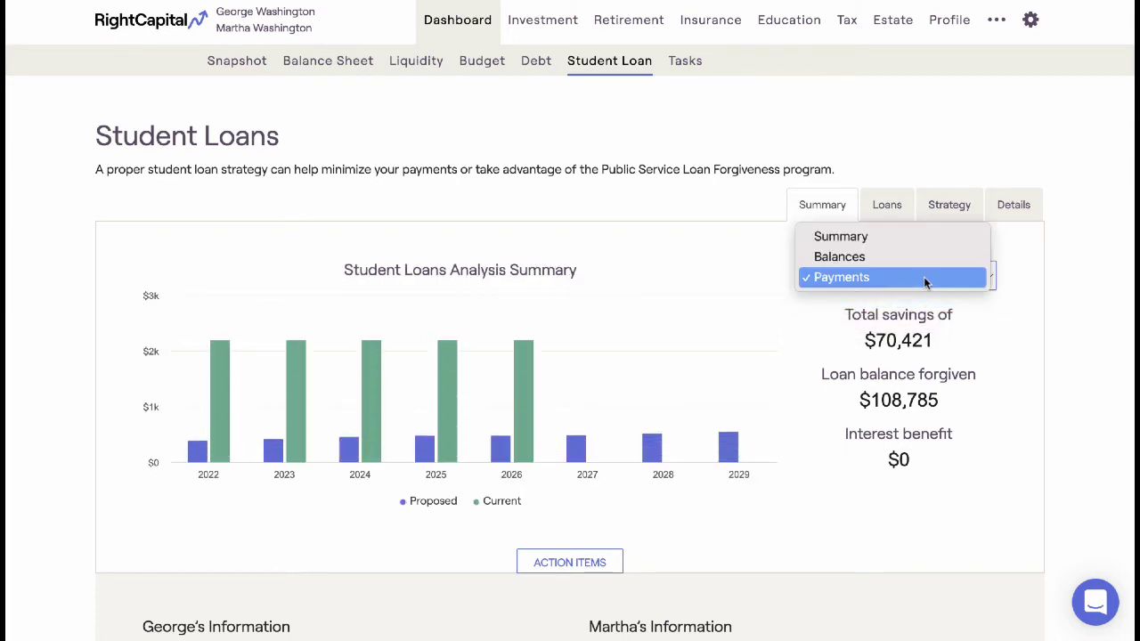
{"action": "left_click", "coordinate": [923, 236]}
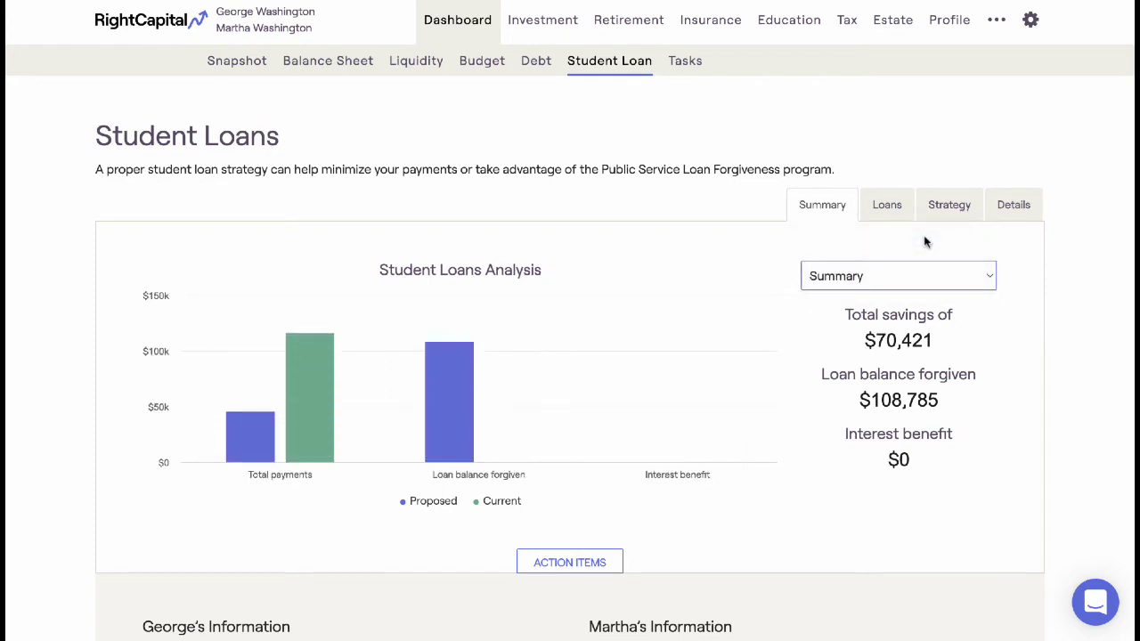
{"action": "scroll", "coordinate": [925, 241], "scroll_direction": "down", "scroll_amount": 5}
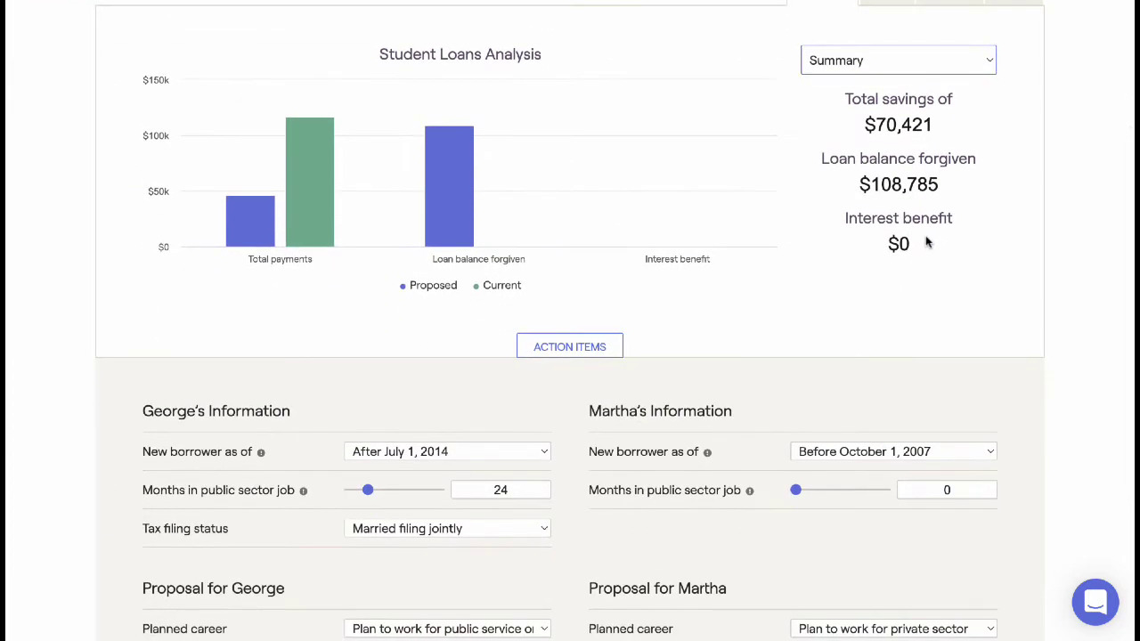
{"action": "scroll", "coordinate": [925, 241], "scroll_direction": "down", "scroll_amount": 2}
{"action": "scroll", "coordinate": [925, 241], "scroll_direction": "down", "scroll_amount": 1}
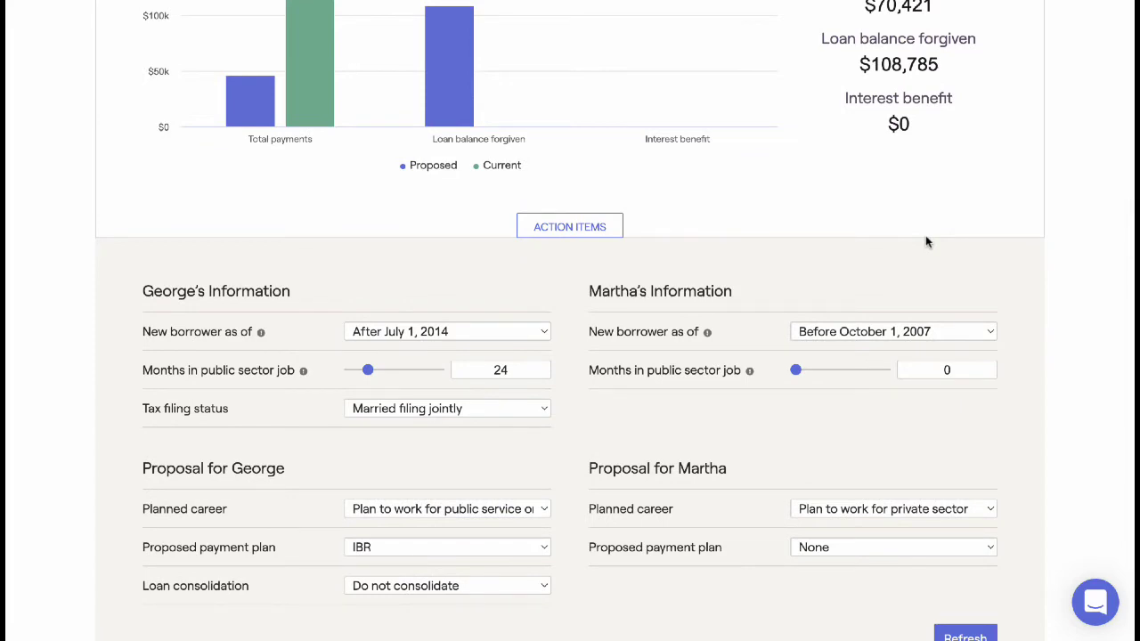
{"action": "scroll", "coordinate": [925, 241], "scroll_direction": "up", "scroll_amount": 7}
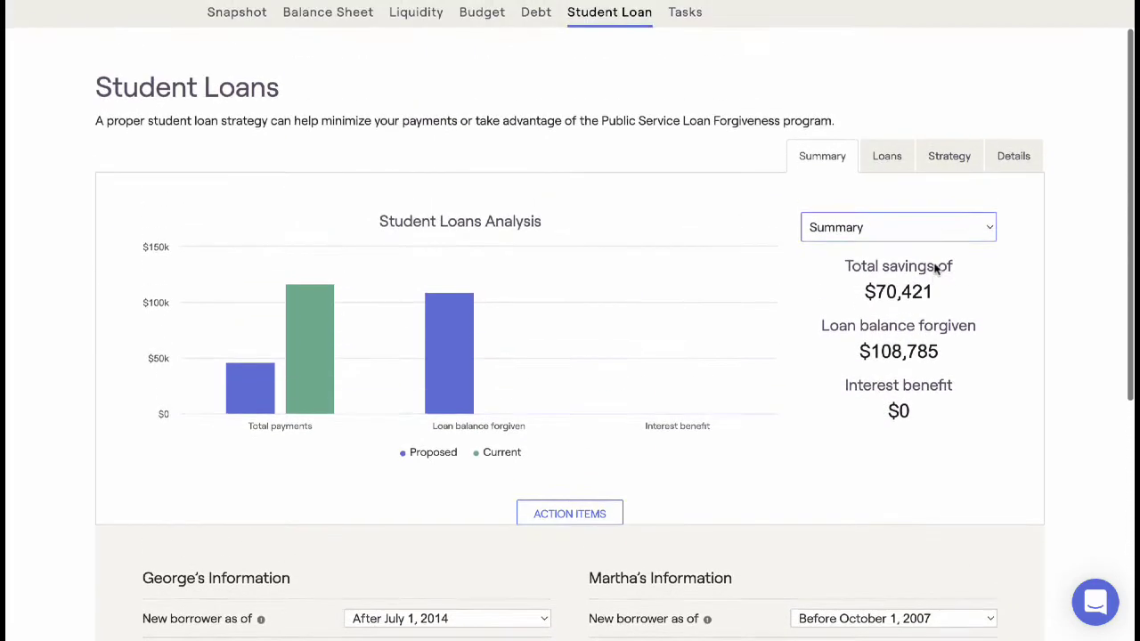
- Browse the student loan Loans, Strategy and Details tabs, then go to Tasks
{"action": "left_click", "coordinate": [899, 182]}
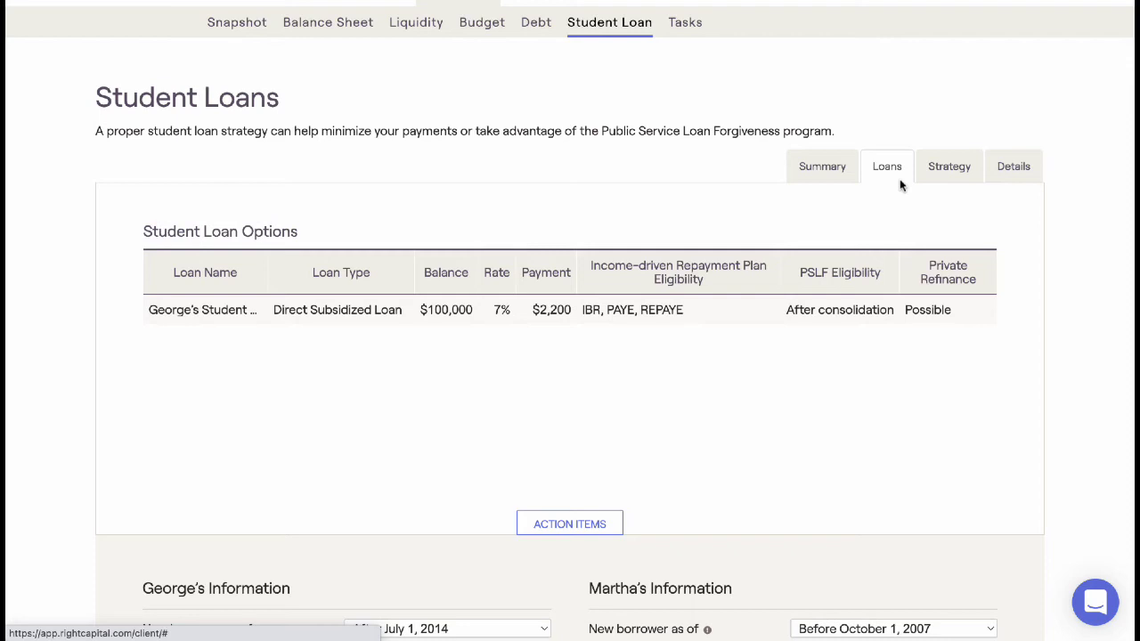
{"action": "left_click", "coordinate": [949, 171]}
{"action": "scroll", "coordinate": [951, 180], "scroll_direction": "down", "scroll_amount": 3}
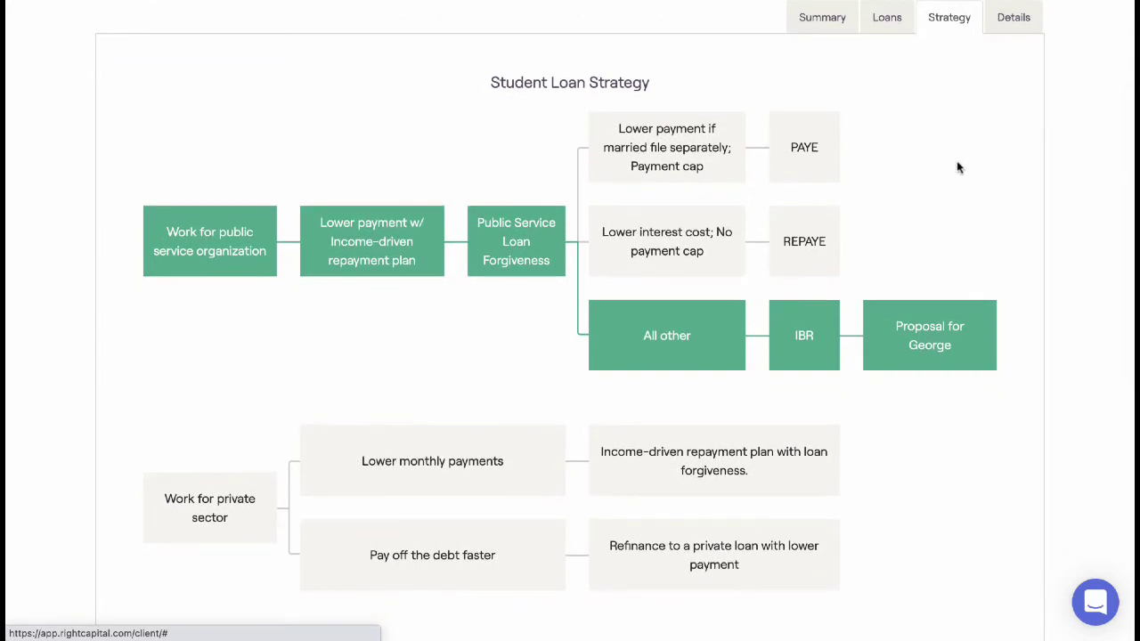
{"action": "left_click", "coordinate": [1015, 24]}
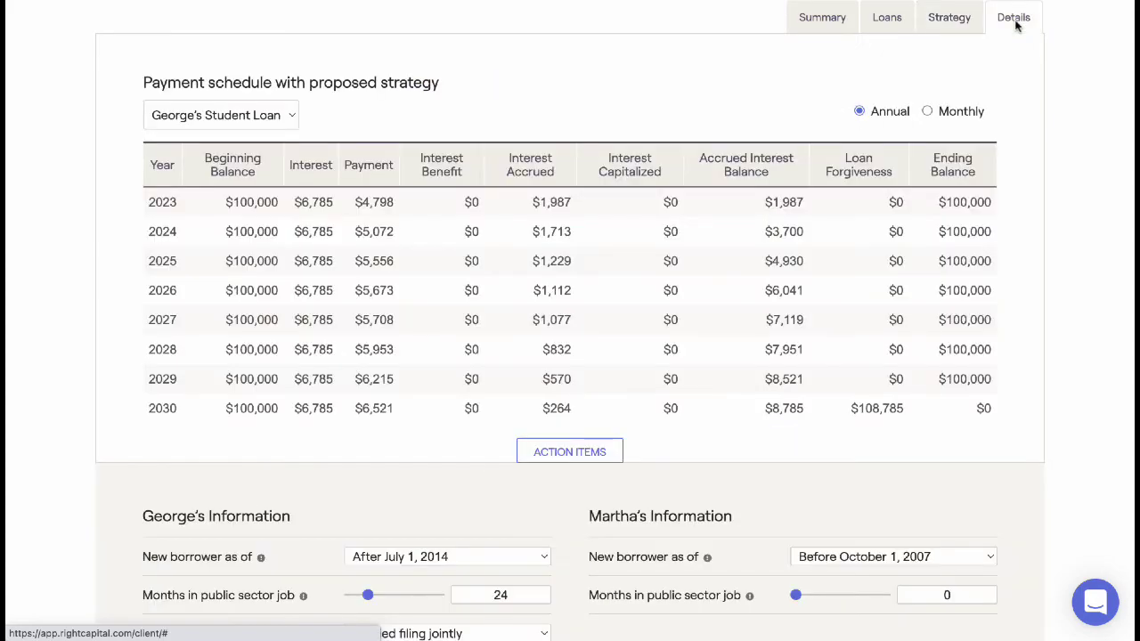
{"action": "scroll", "coordinate": [1015, 25], "scroll_direction": "up", "scroll_amount": 2}
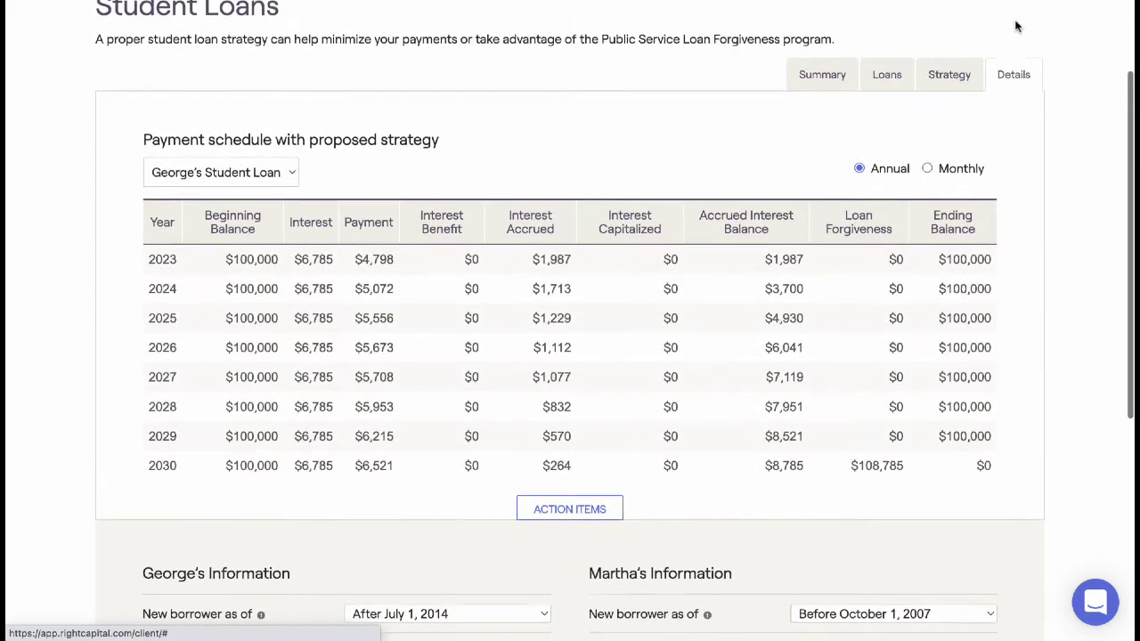
{"action": "scroll", "coordinate": [1016, 27], "scroll_direction": "up", "scroll_amount": 1}
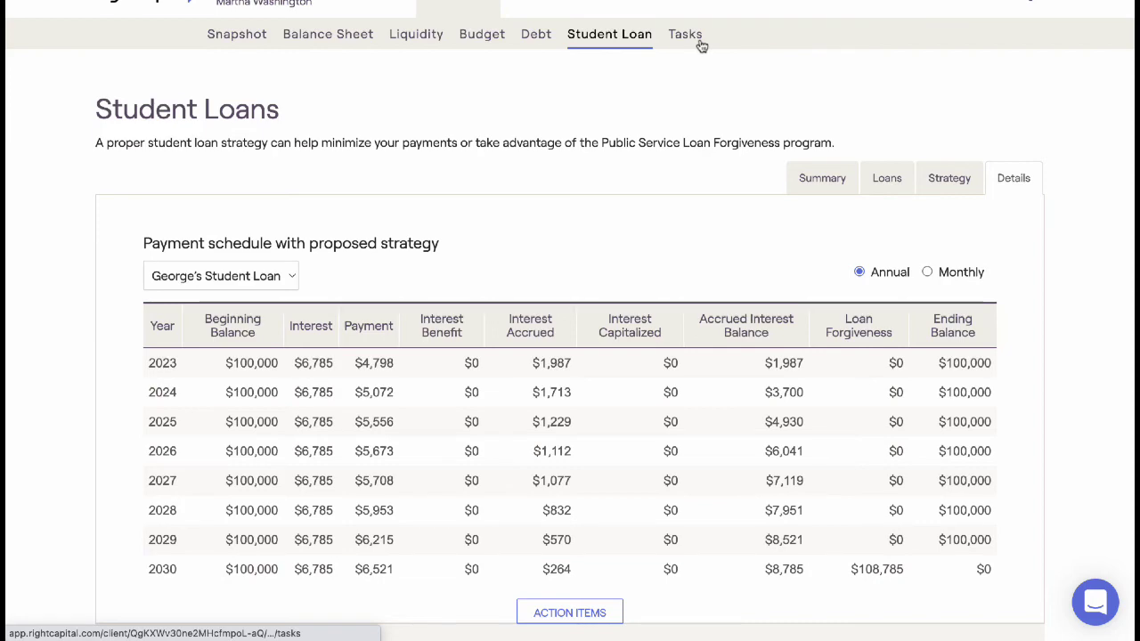
{"action": "scroll", "coordinate": [701, 46], "scroll_direction": "up", "scroll_amount": 1}
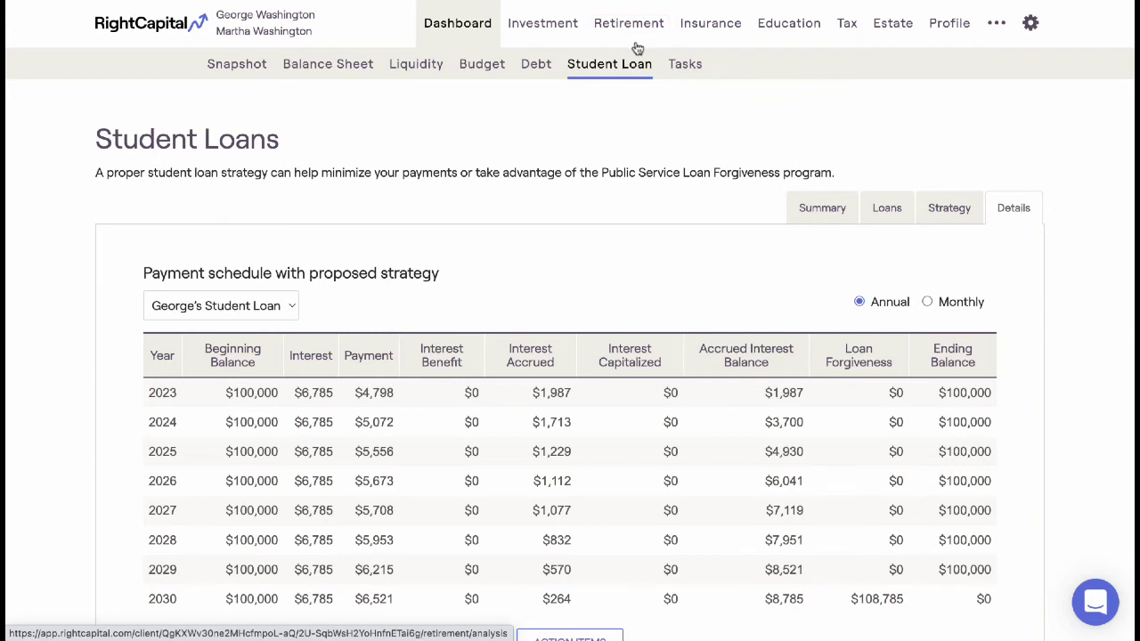
{"action": "left_click", "coordinate": [686, 73]}
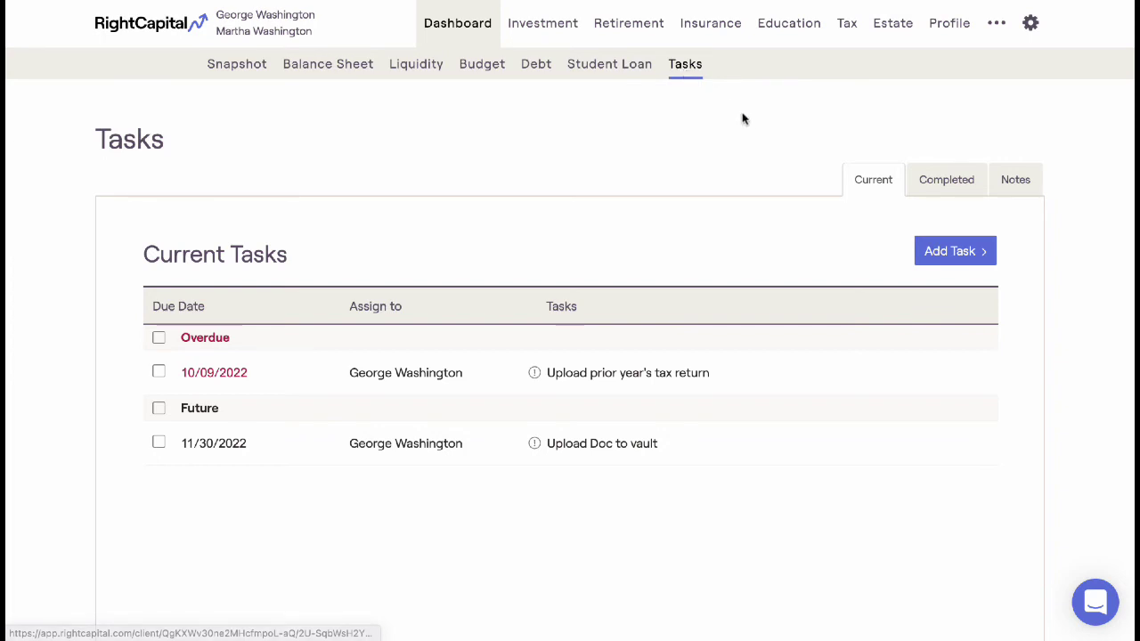
- Start a new single task entry and cancel it
{"action": "left_click", "coordinate": [953, 251]}
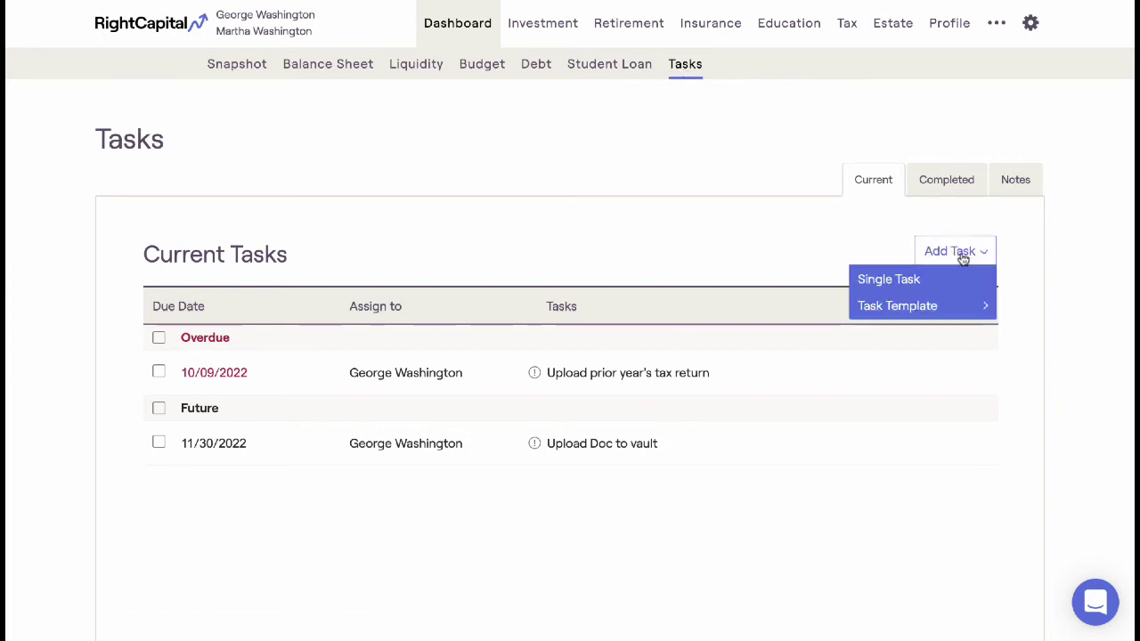
{"action": "mouse_move", "coordinate": [964, 308]}
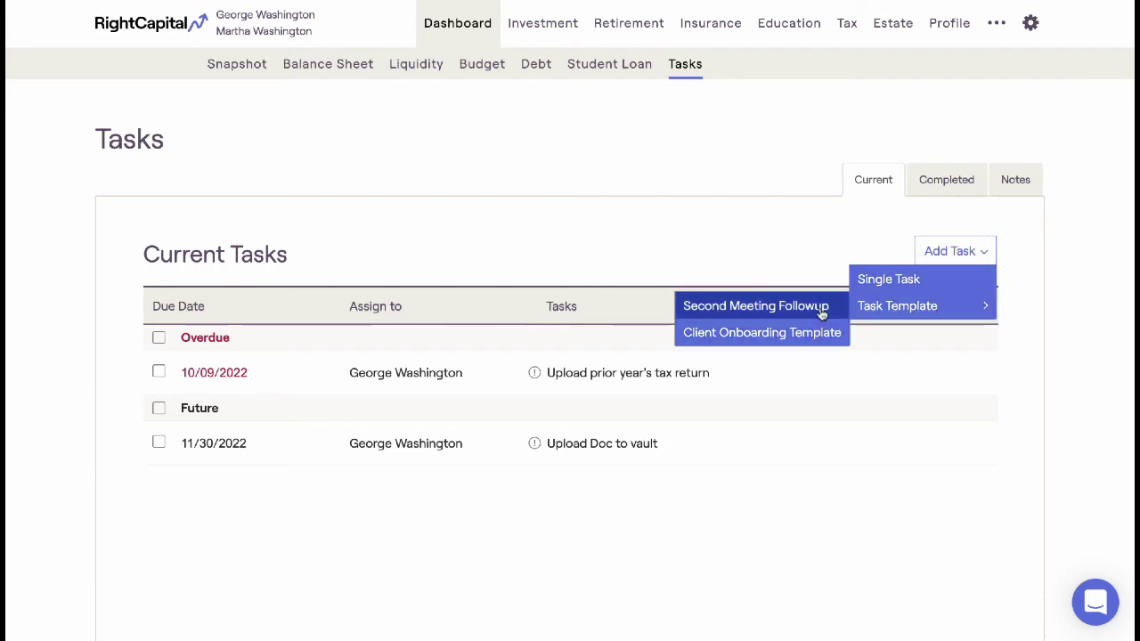
{"action": "left_click", "coordinate": [883, 283]}
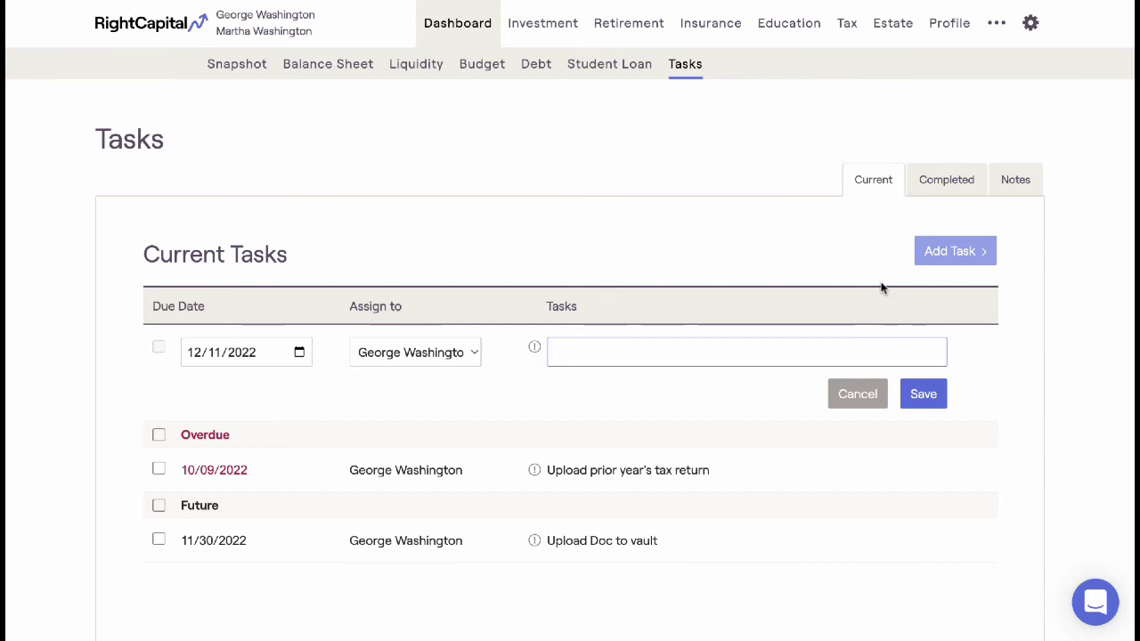
{"action": "left_click", "coordinate": [861, 394]}
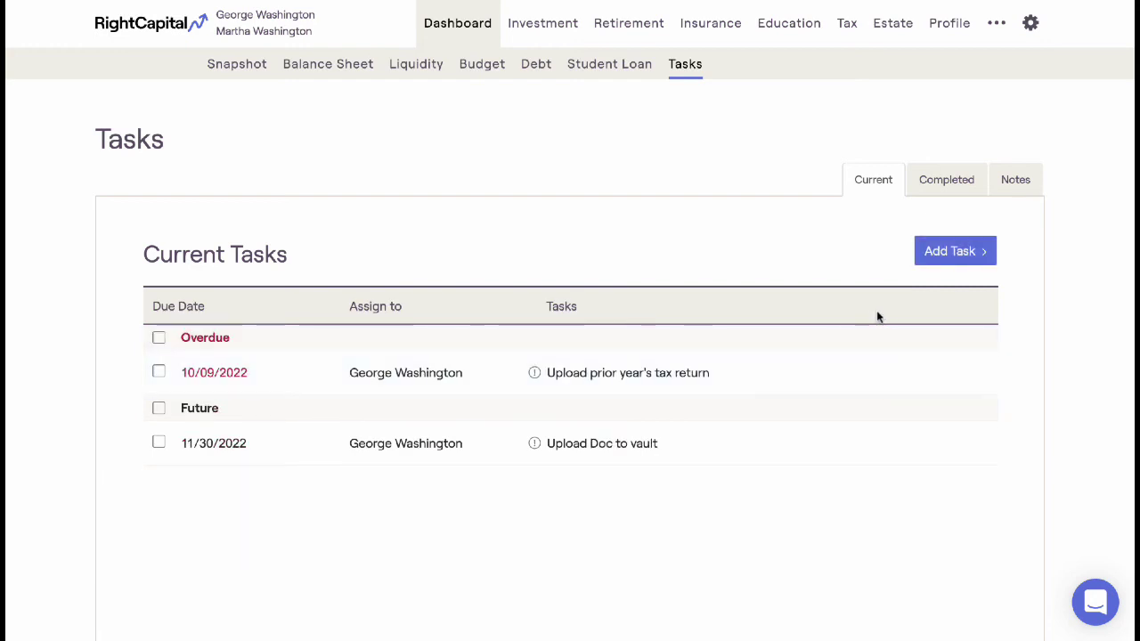
- Complete the overdue tax return task and view it in the Completed list
{"action": "left_click", "coordinate": [159, 371]}
{"action": "left_click", "coordinate": [789, 256]}
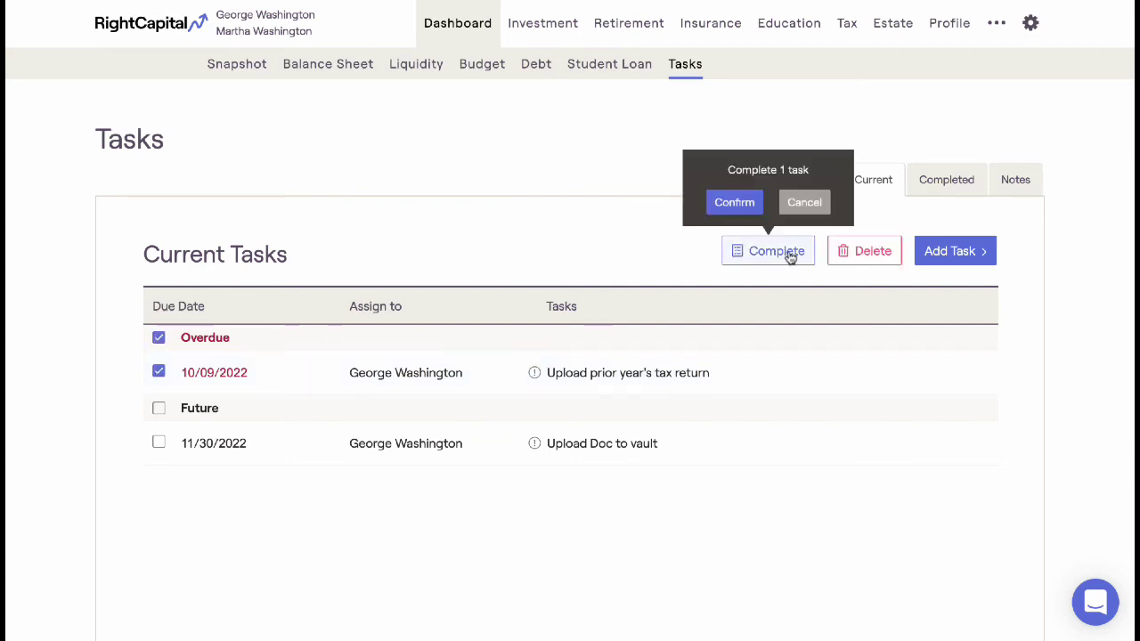
{"action": "left_click", "coordinate": [737, 203]}
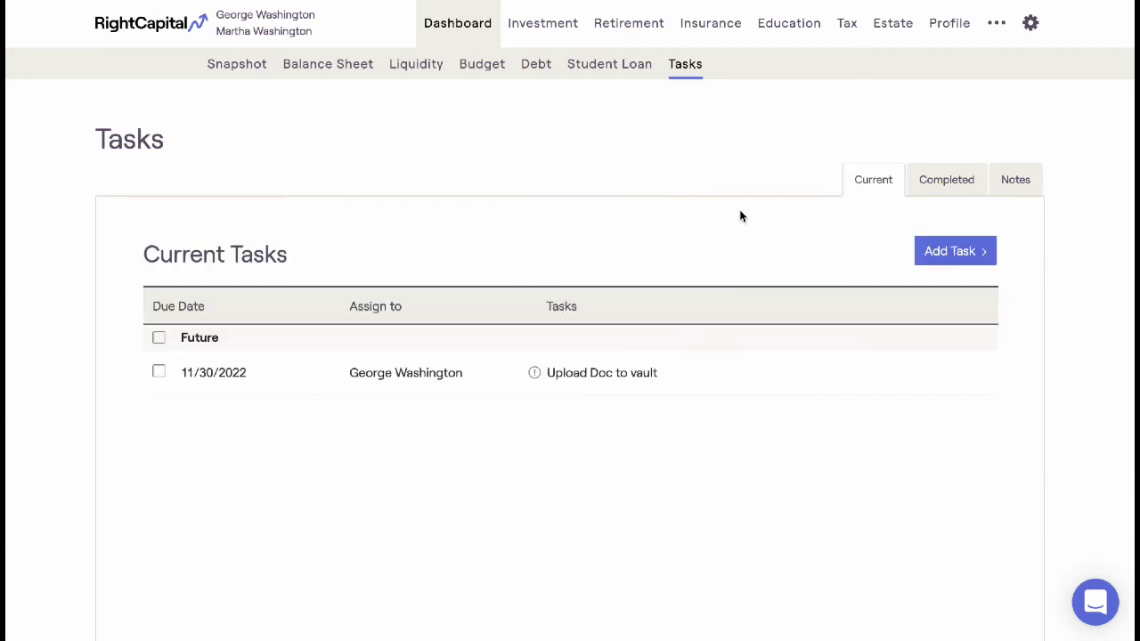
{"action": "left_click", "coordinate": [948, 182]}
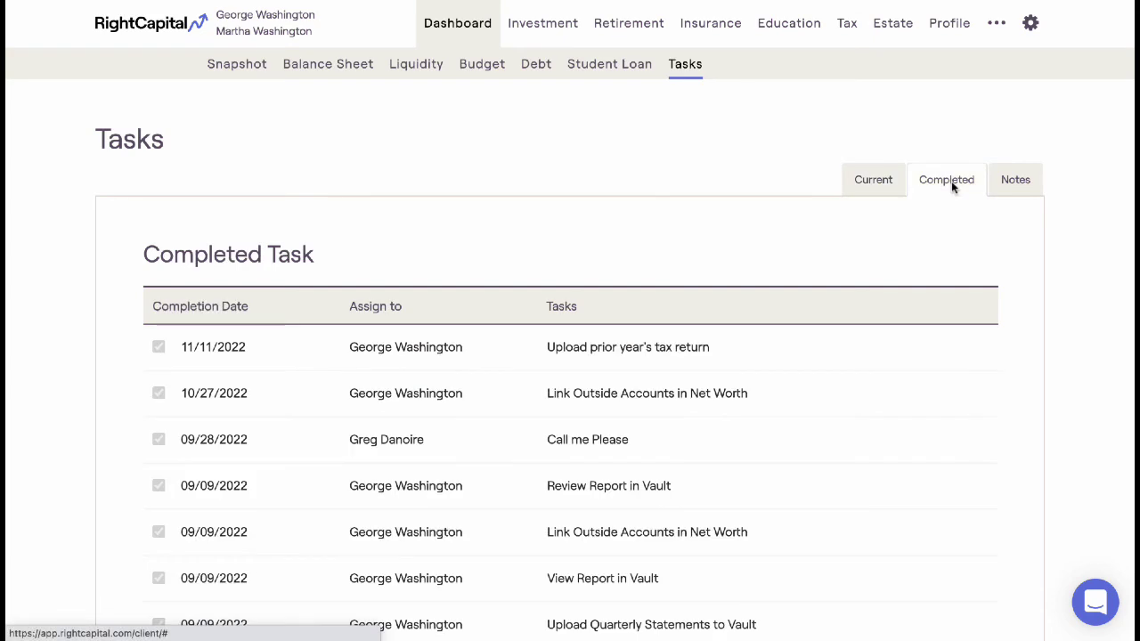
{"action": "left_click", "coordinate": [1015, 183]}
- Save a note reading 'Advisor Facing Only' and return to the current tasks list
{"action": "left_click", "coordinate": [950, 253]}
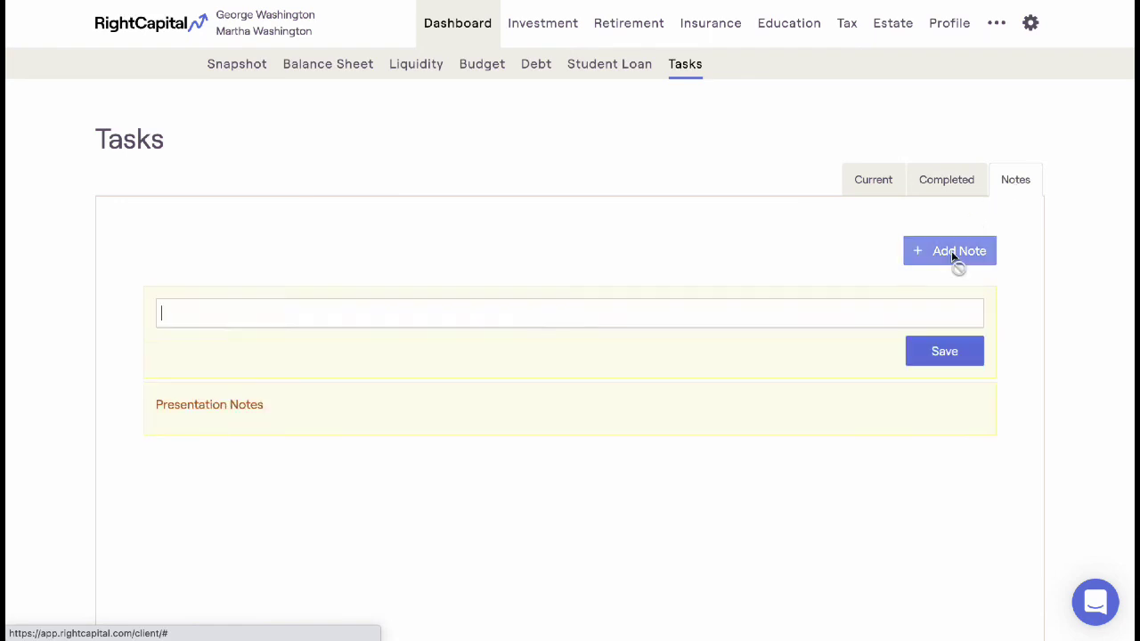
{"action": "type", "text": "Advisor Facing Only"}
{"action": "left_click", "coordinate": [942, 352]}
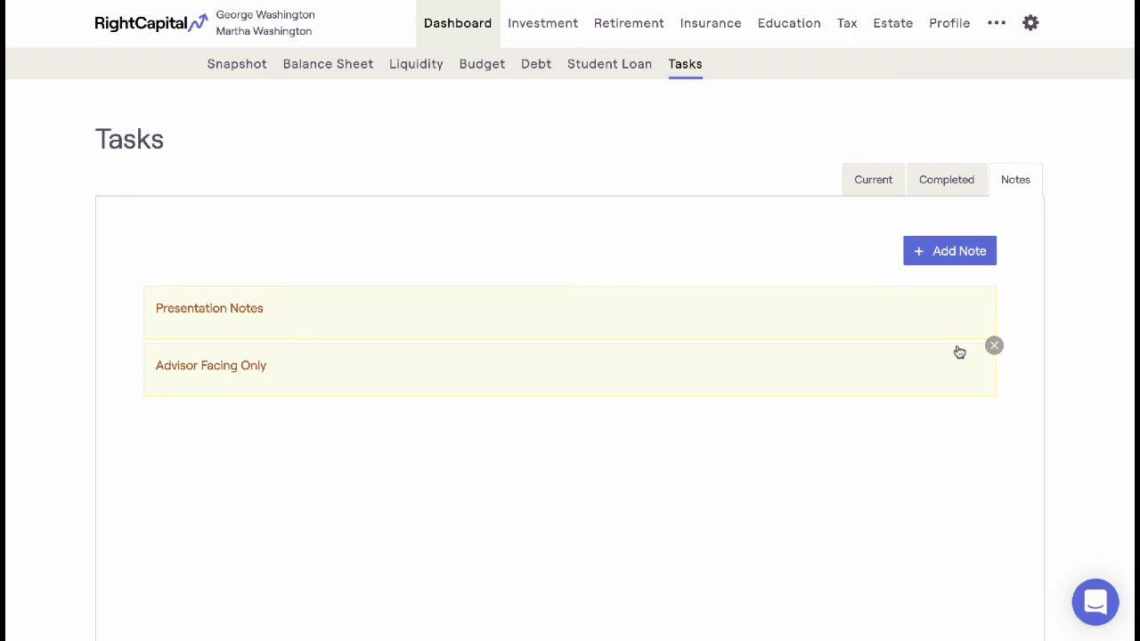
{"action": "left_click", "coordinate": [882, 184]}
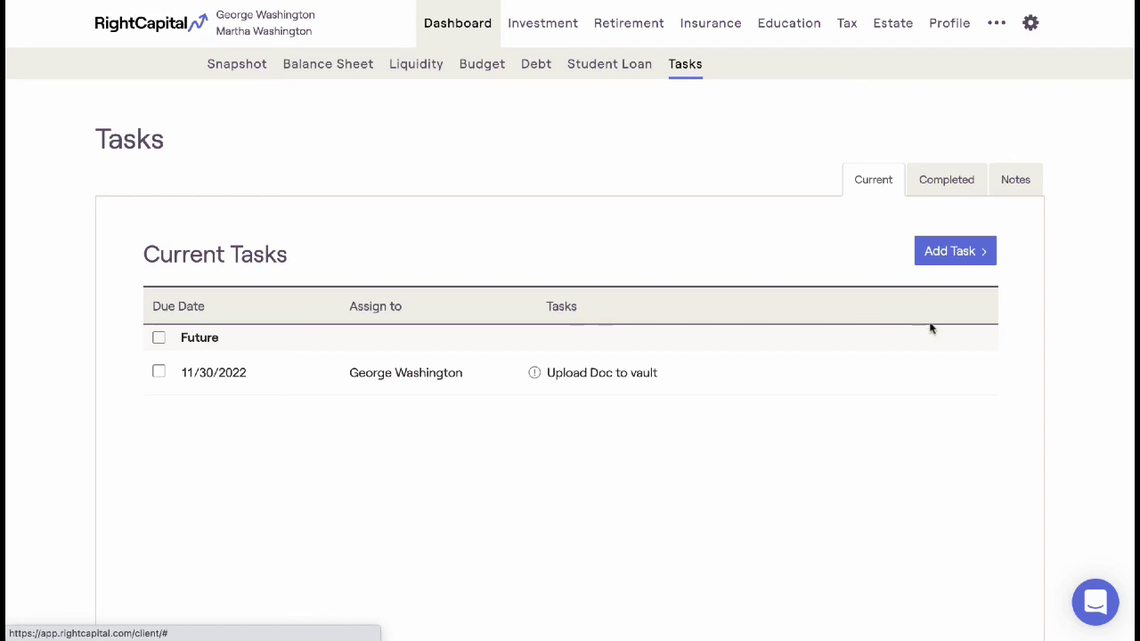
{"action": "left_click", "coordinate": [1095, 603]}
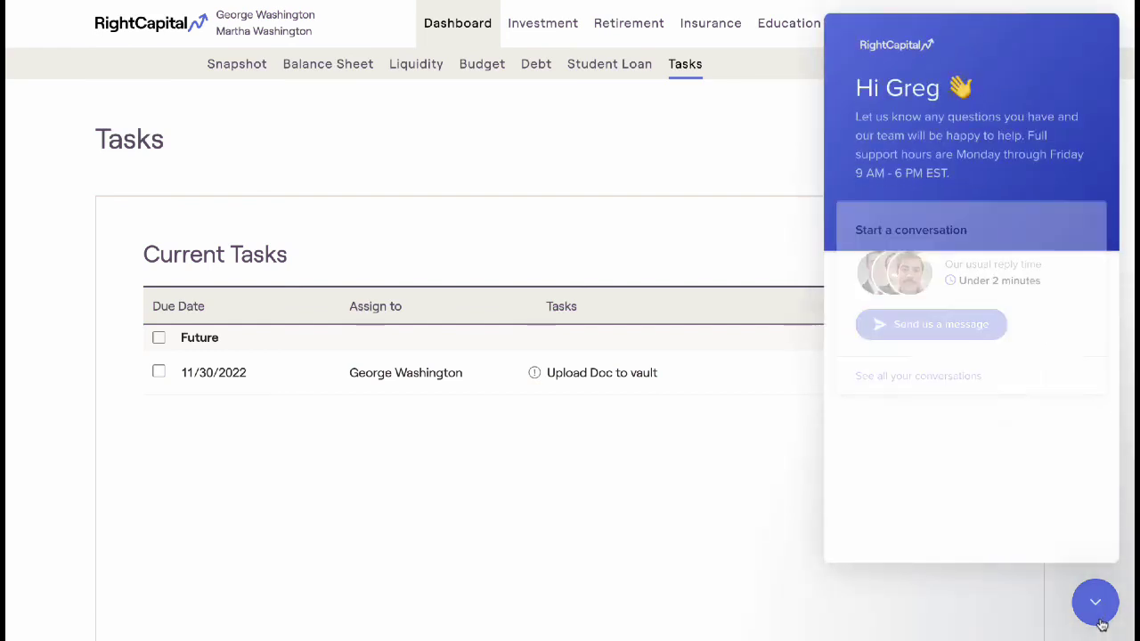